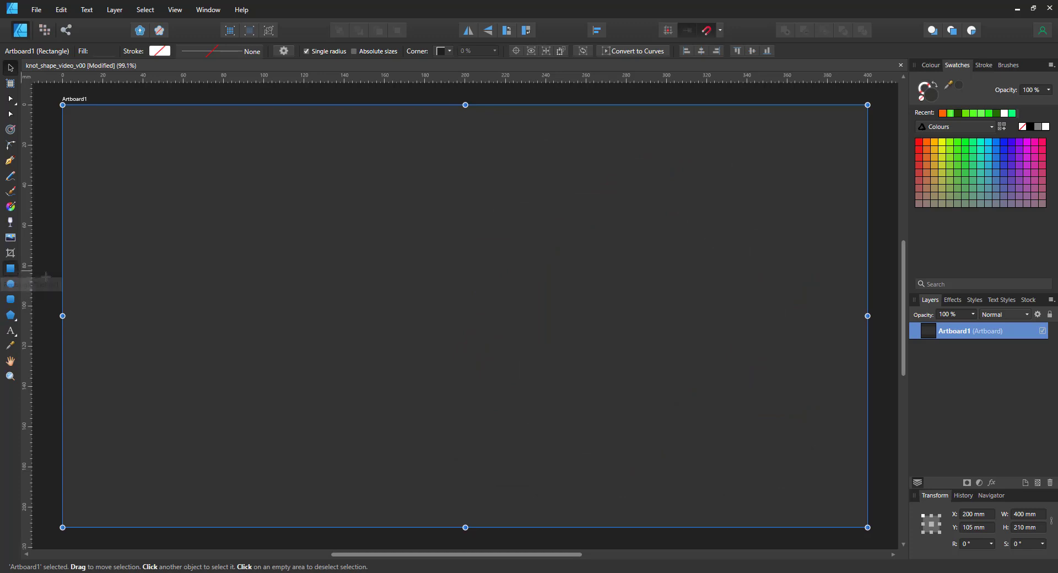
# Draw a thin horizontal rectangle about 149 mm wide and 13 mm high and centre it on the artboard.
pyautogui.click(10, 268)
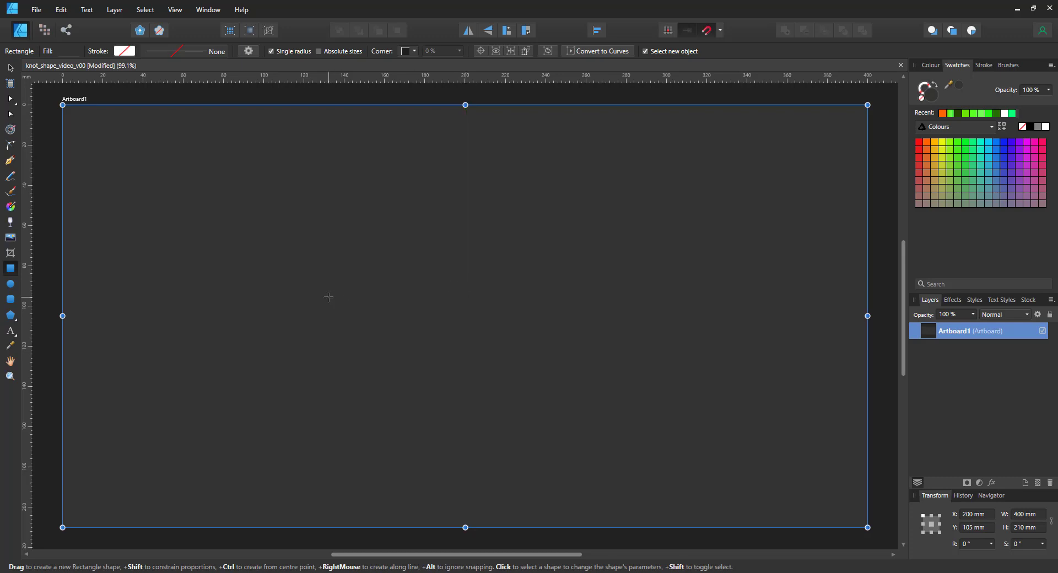
pyautogui.moveTo(301, 299); pyautogui.dragTo(600, 325)
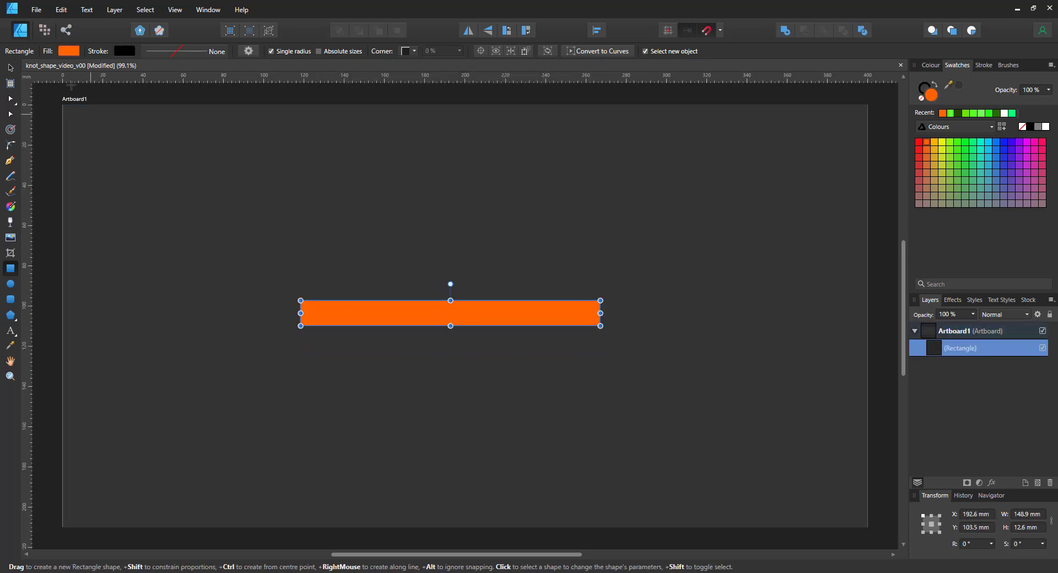
pyautogui.click(11, 67)
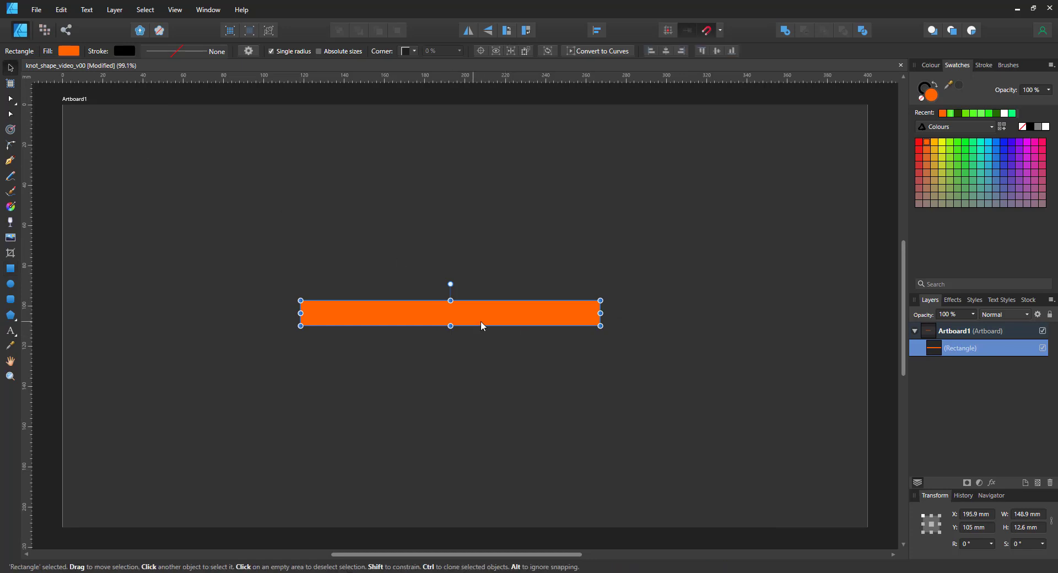
pyautogui.moveTo(482, 324); pyautogui.dragTo(488, 329)
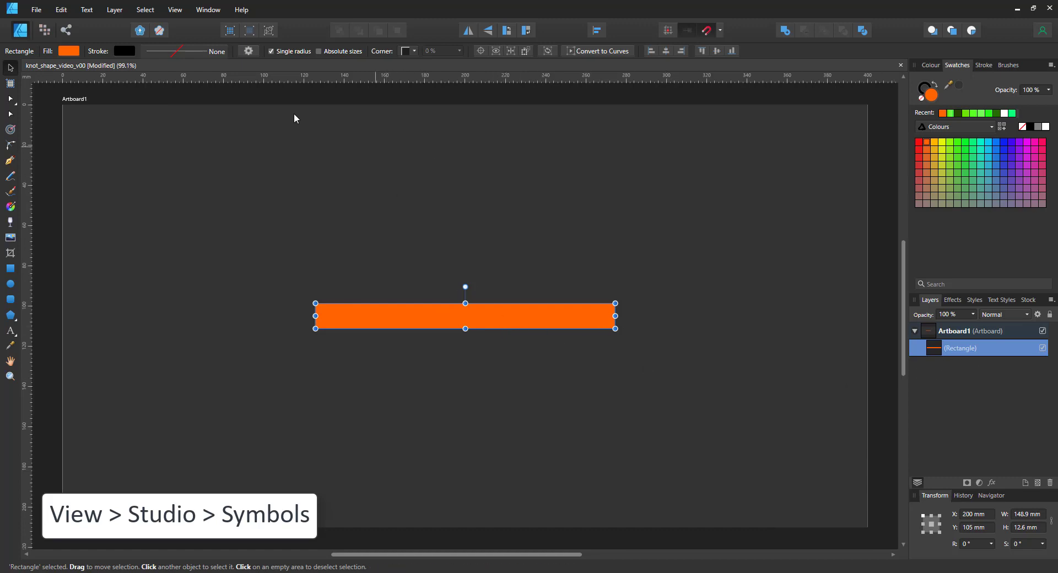
# Show the Symbols studio panel and create a symbol from the orange rectangle.
pyautogui.click(173, 9)
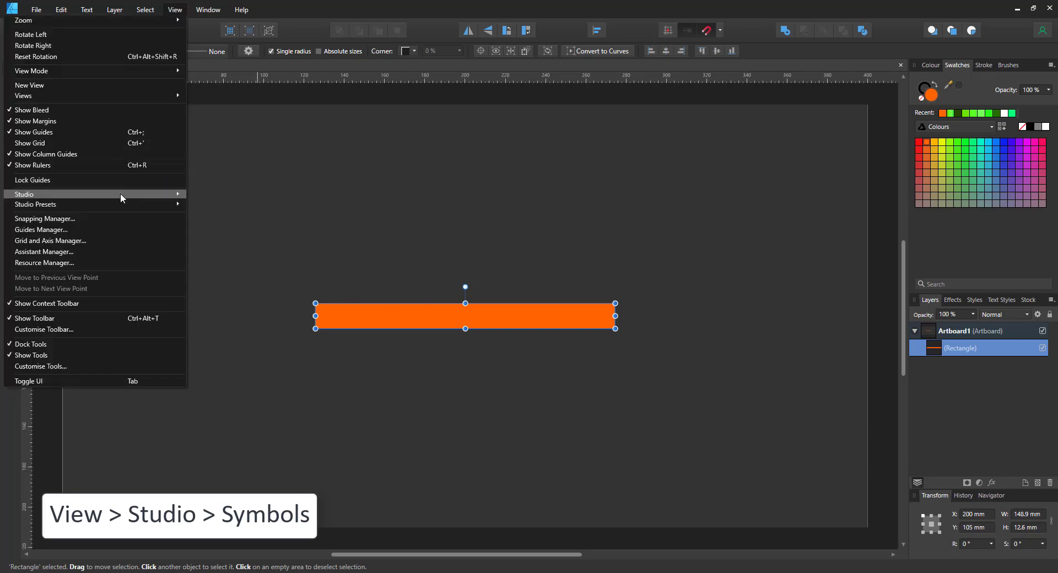
pyautogui.moveTo(125, 196)
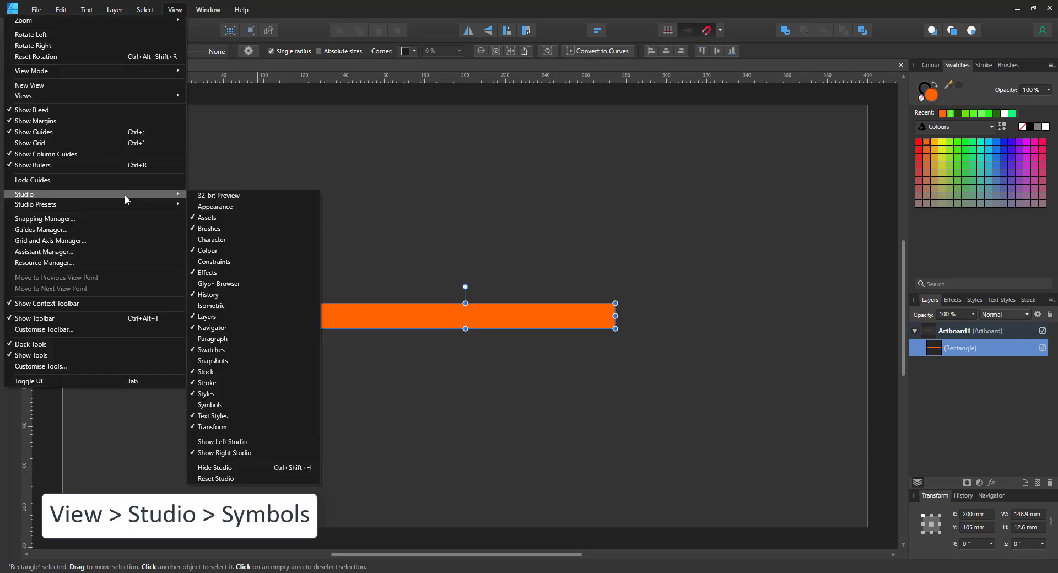
pyautogui.click(256, 404)
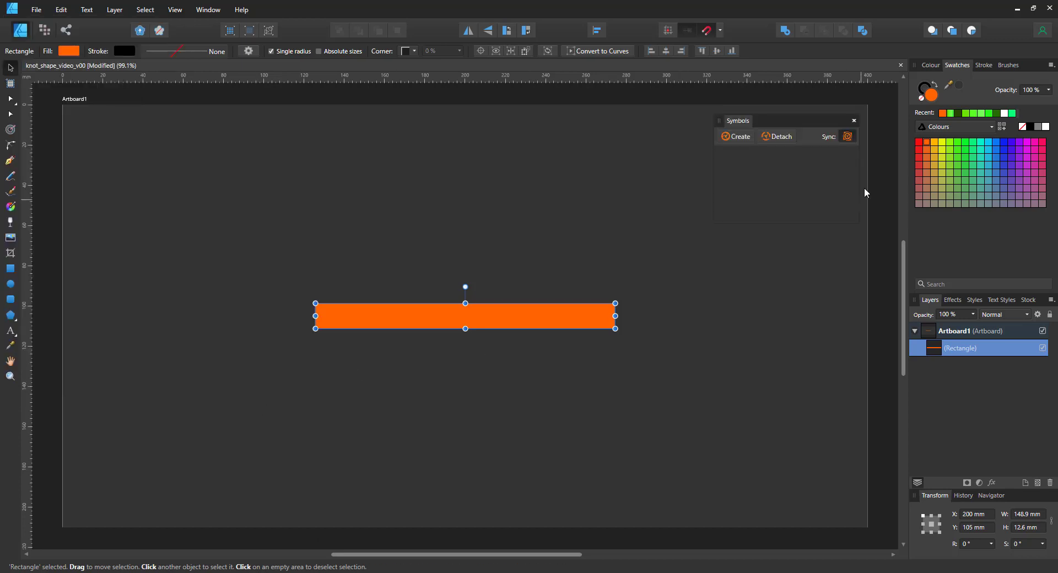
pyautogui.click(735, 137)
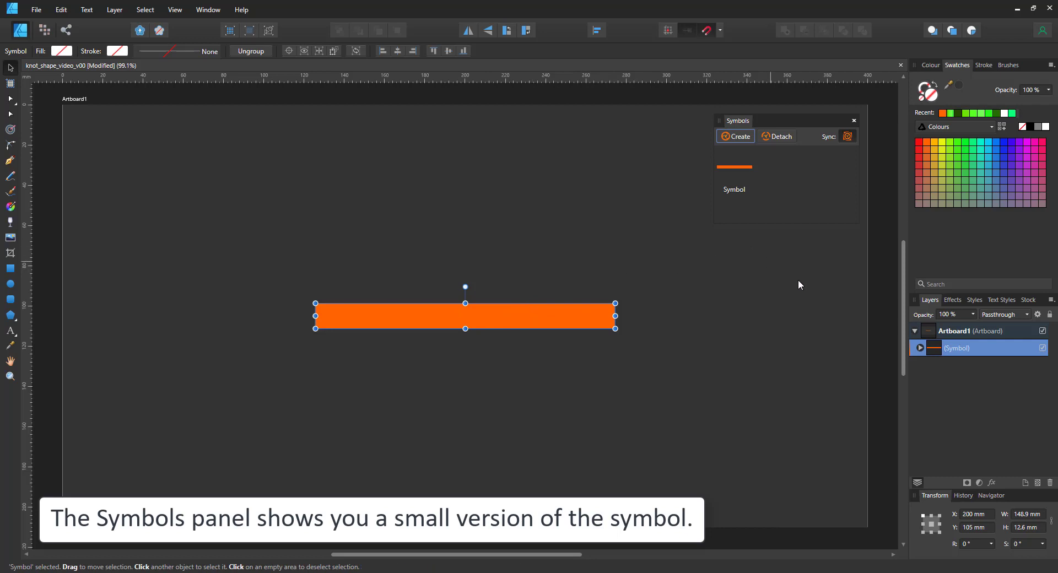
# Duplicate the rectangle symbol and set the copy's rotation to 360/8 degrees.
pyautogui.doubleClick(954, 351)
pyautogui.click(932, 350)
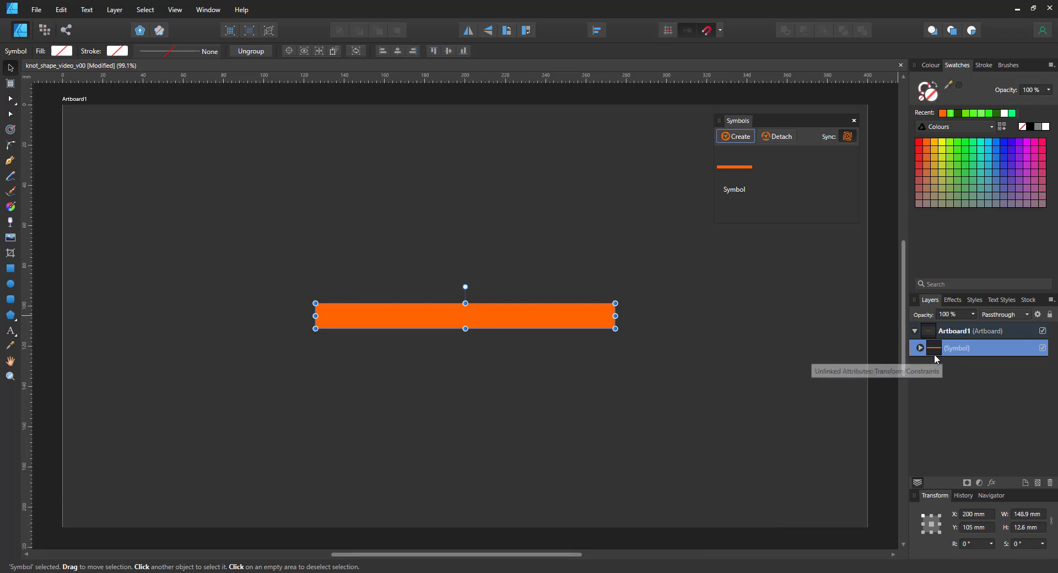
pyautogui.hotkey('ctrl', 'j')
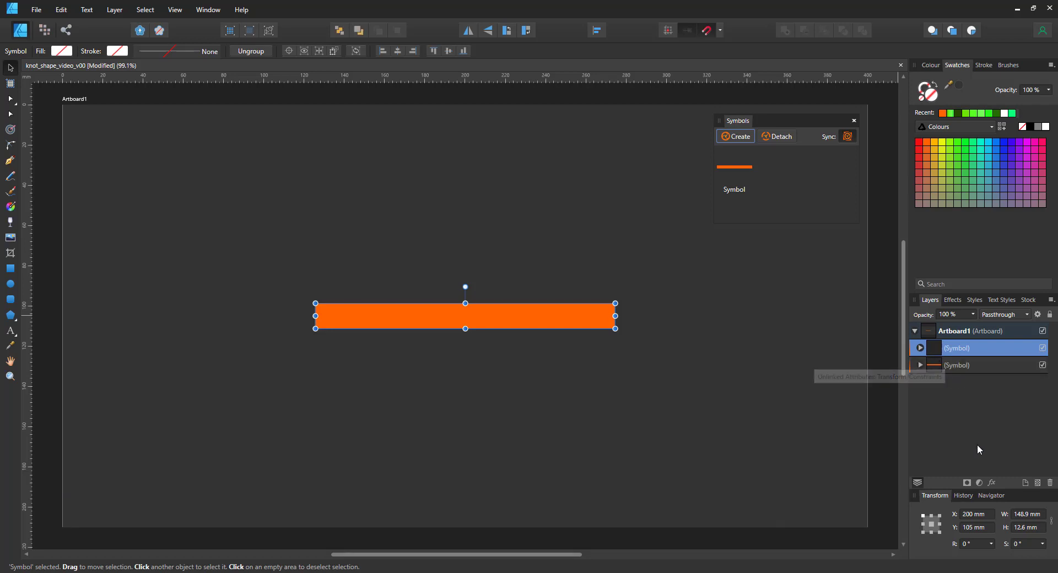
pyautogui.click(983, 544)
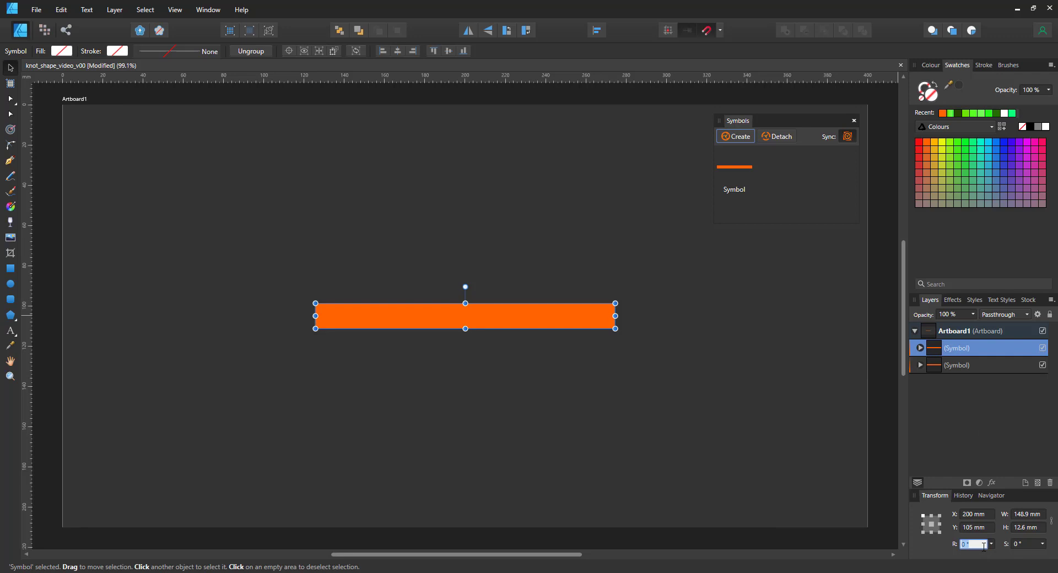
pyautogui.write('36')
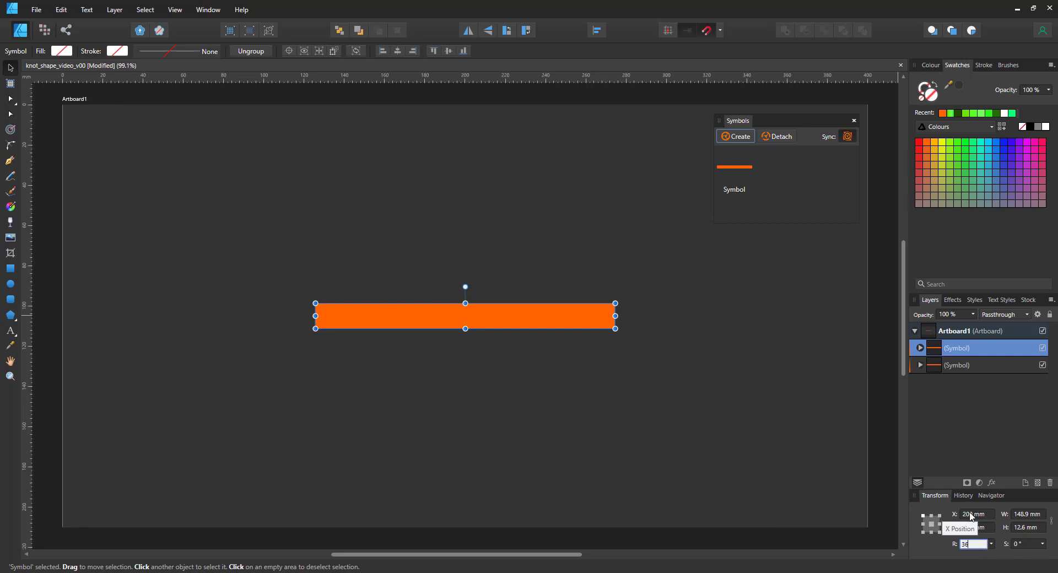
pyautogui.write('0/8')
pyautogui.press('Return')
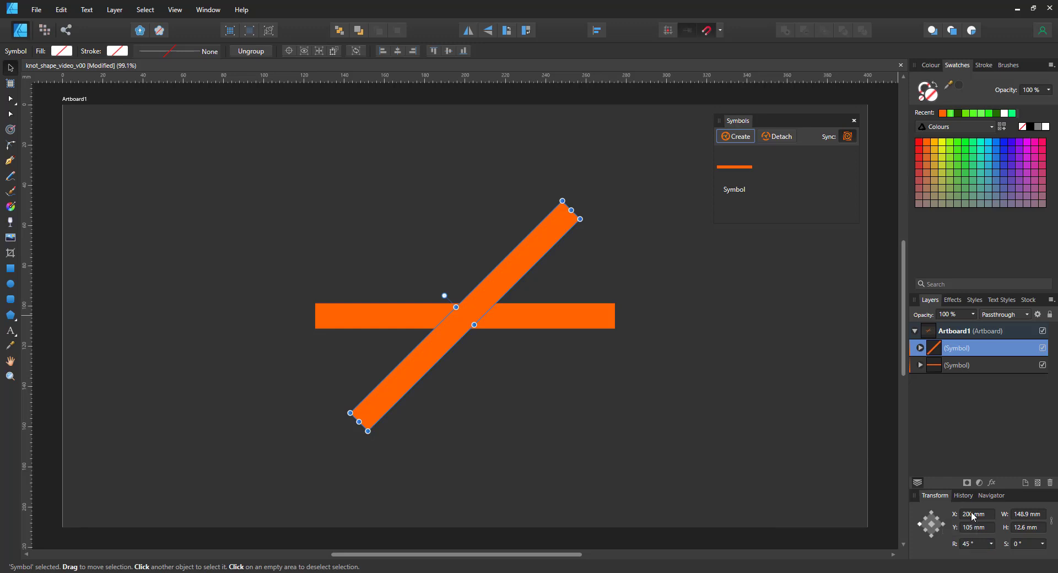
# Repeat the rotated duplication six more times to form a star of eight symbols, and select them all.
pyautogui.hotkey('ctrl', 'j')
pyautogui.hotkey('ctrl', 'j')
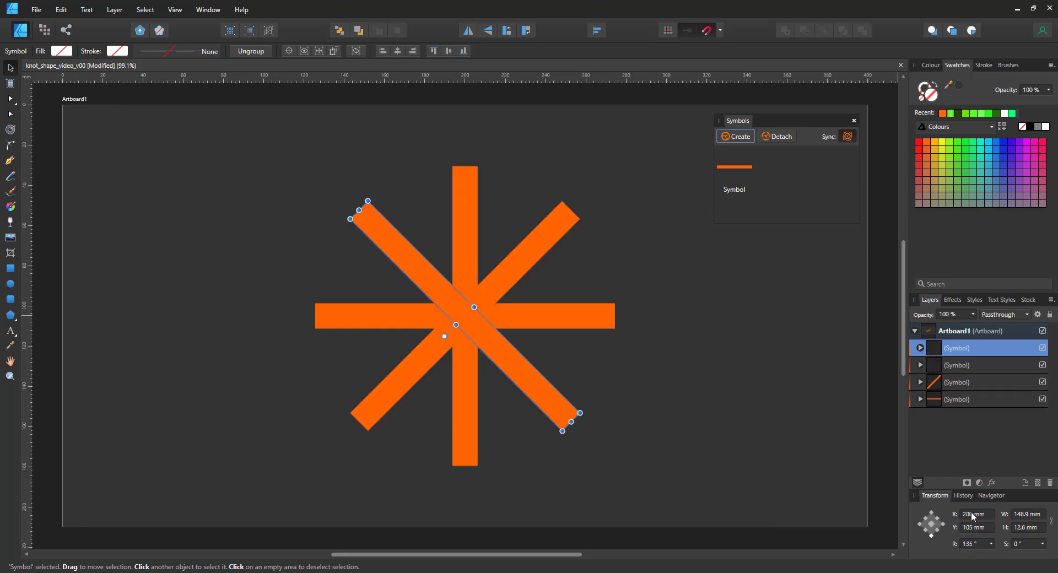
pyautogui.hotkey('ctrl', 'j')
pyautogui.hotkey('ctrl', 'j')
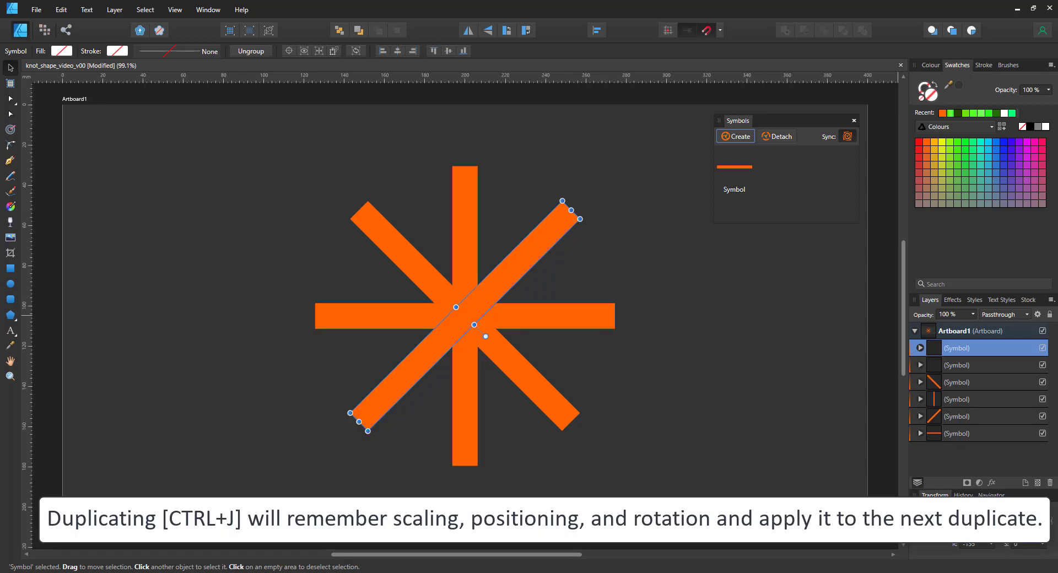
pyautogui.hotkey('ctrl', 'j')
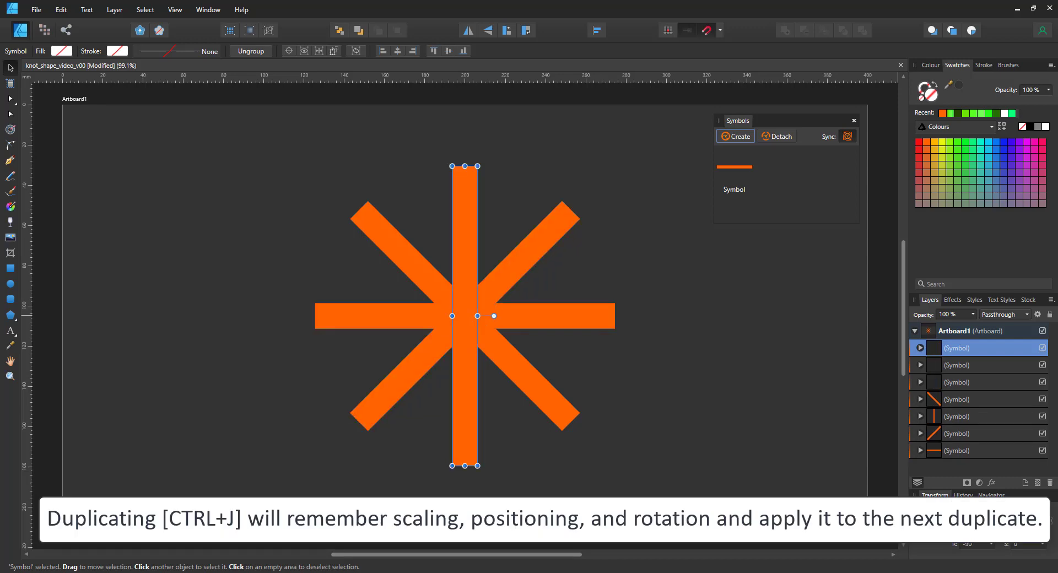
pyautogui.hotkey('ctrl', 'j')
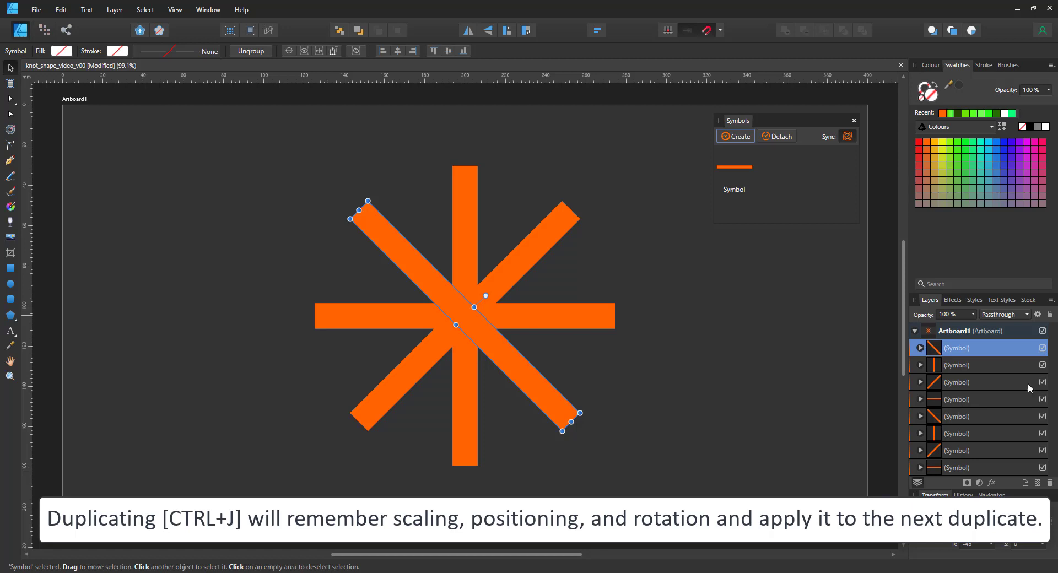
pyautogui.click(252, 137)
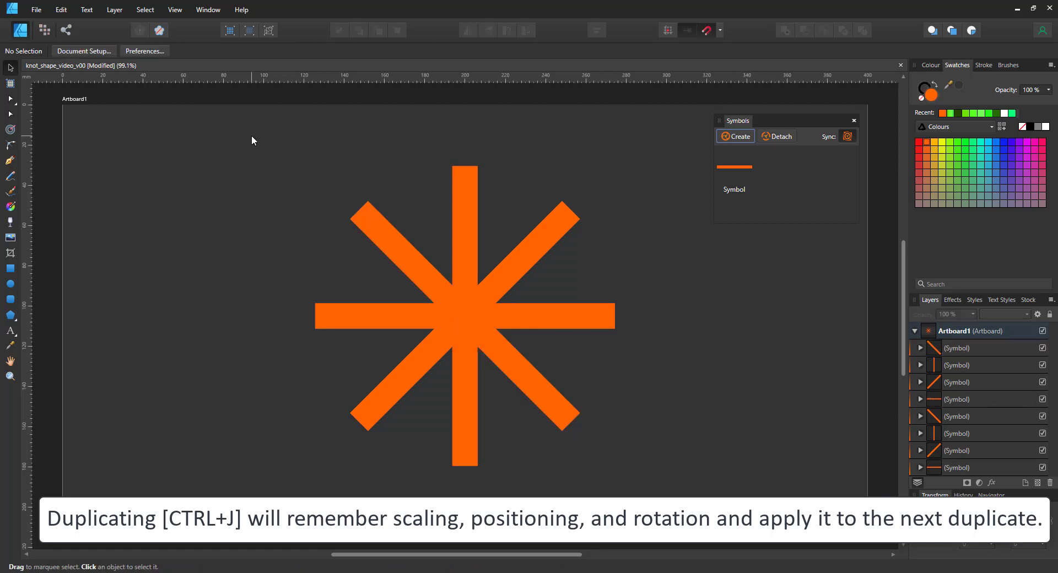
pyautogui.moveTo(236, 126); pyautogui.dragTo(678, 499)
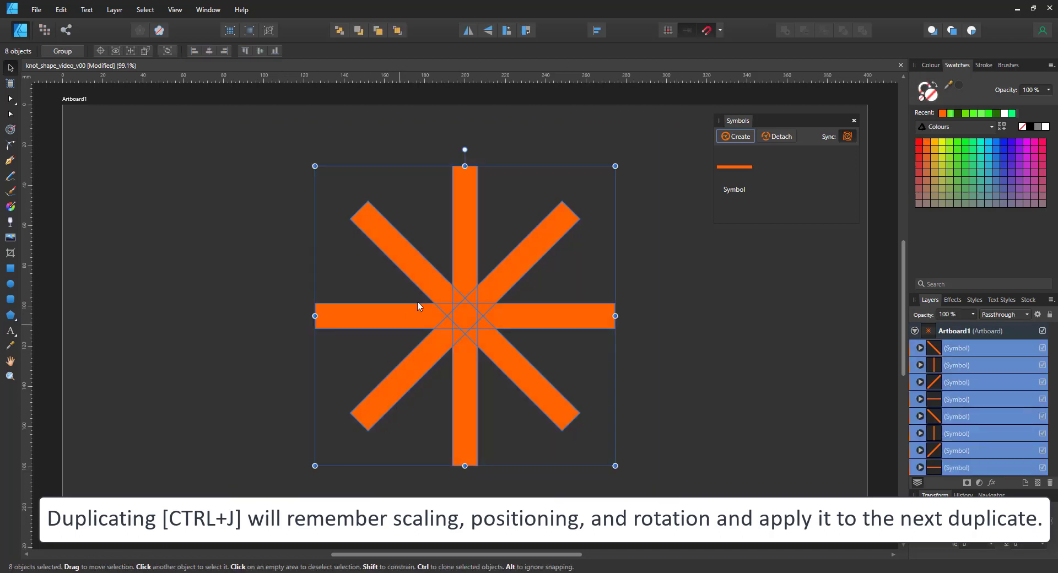
# Move the rectangle inside the lowest symbol in the layer stack straight up to about Y 74 mm, leaving the symbol itself in place.
pyautogui.click(946, 468)
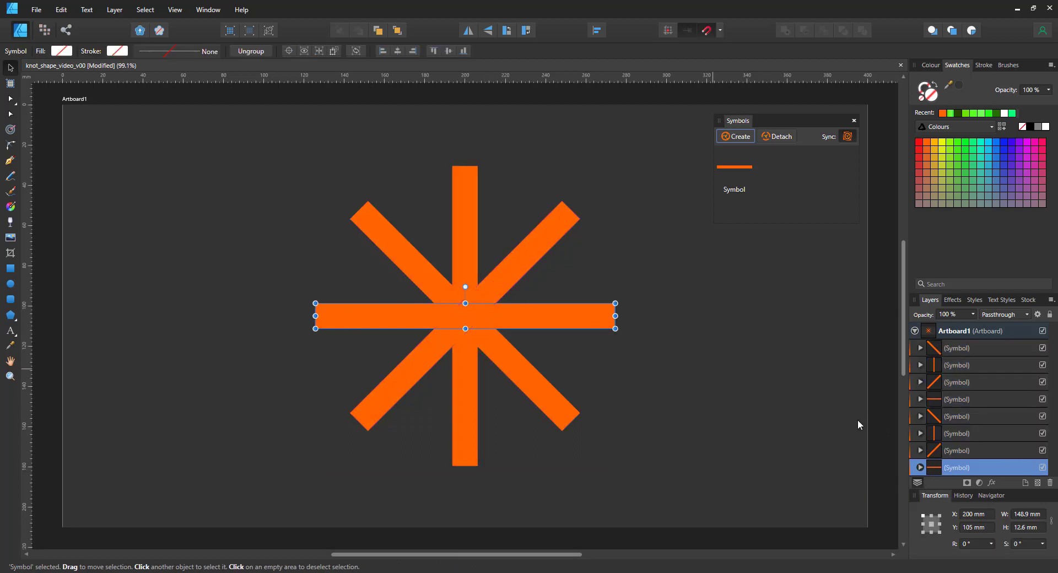
pyautogui.click(920, 467)
pyautogui.scroll(-1, 974, 415)
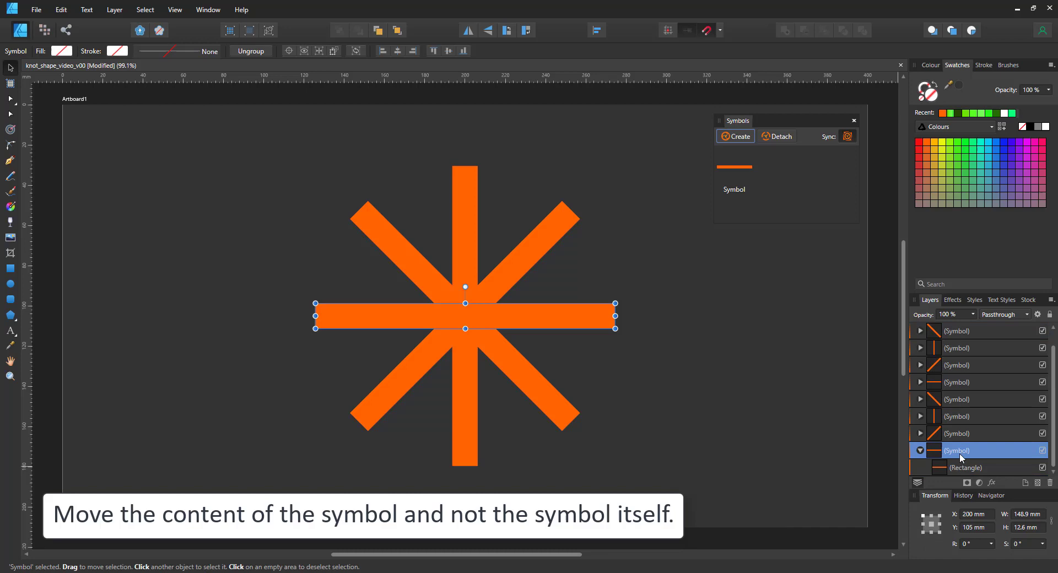
pyautogui.click(973, 467)
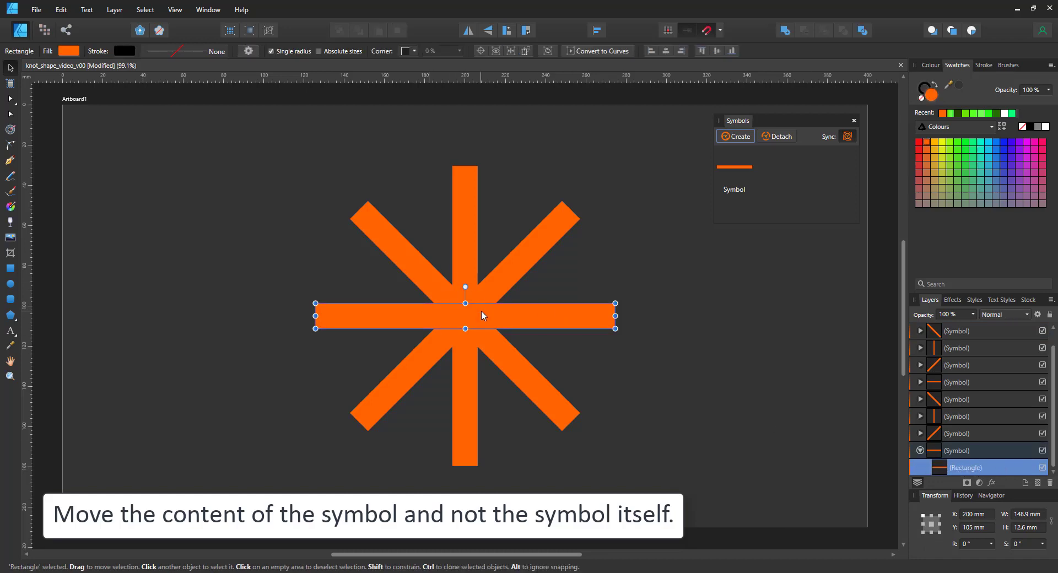
pyautogui.moveTo(482, 315); pyautogui.dragTo(474, 251)
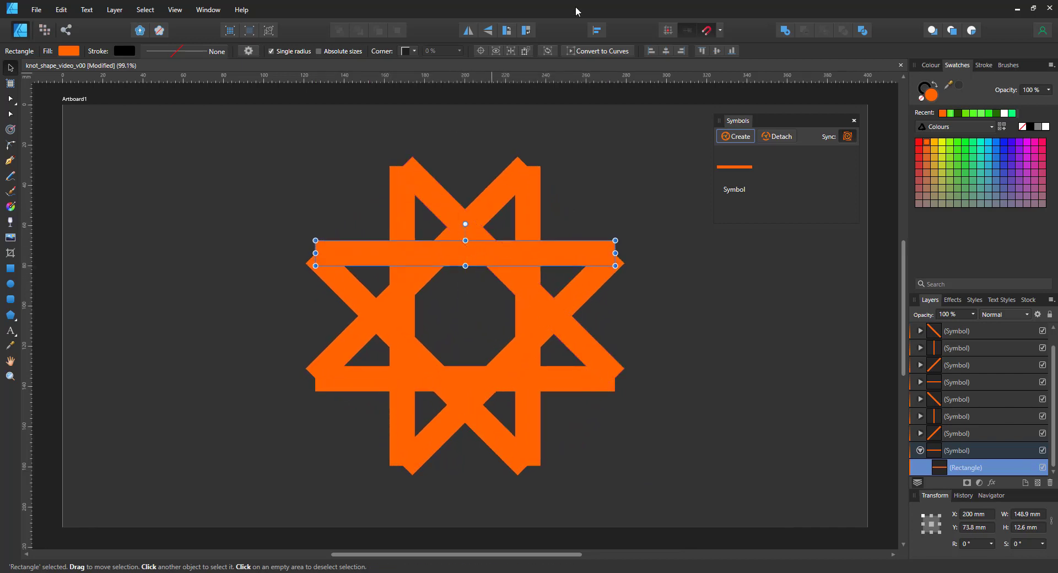
# Convert the symbol's rectangle to curves and bend its upper and lower edges upward into an arched band with the Node tool.
pyautogui.click(583, 51)
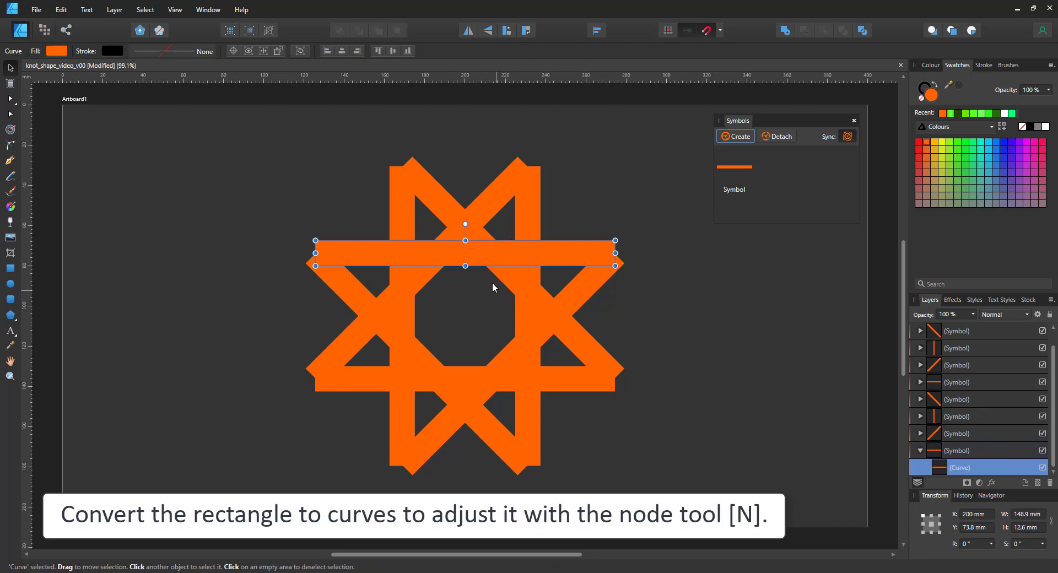
pyautogui.click(8, 100)
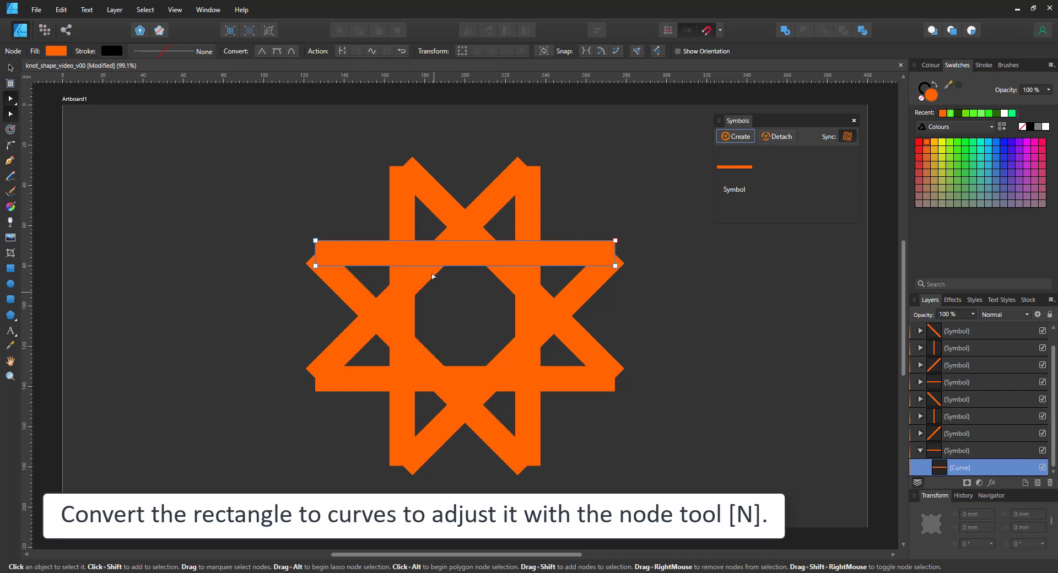
pyautogui.moveTo(474, 241); pyautogui.dragTo(471, 230)
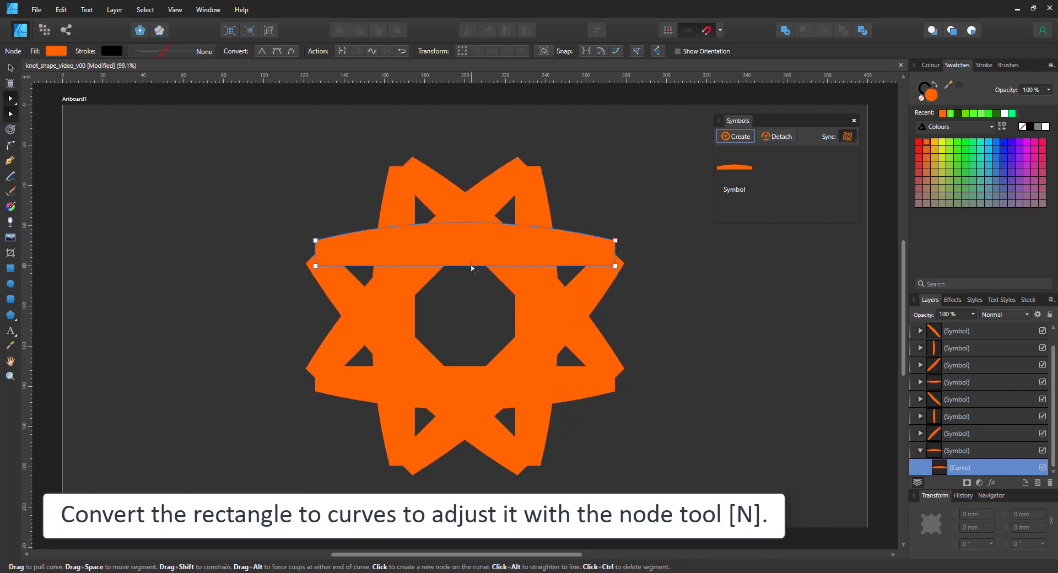
pyautogui.moveTo(471, 265); pyautogui.dragTo(467, 235)
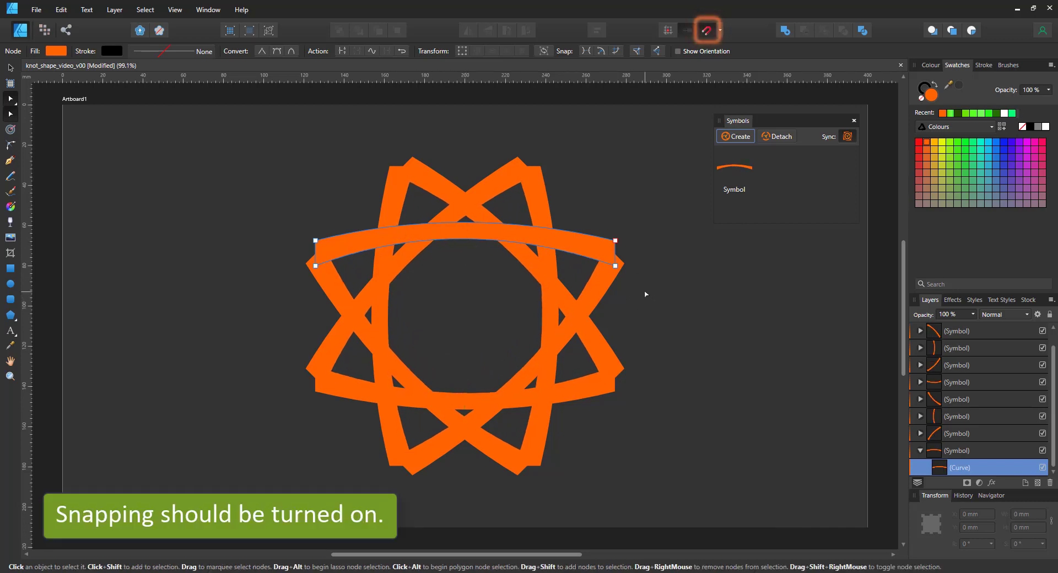
# Round the band's right end by reshaping its corner nodes, adding an inner-edge node and snapping the end onto the neighbouring band.
pyautogui.press('z')
pyautogui.click(618, 266)
pyautogui.click(618, 266)
pyautogui.click(618, 267)
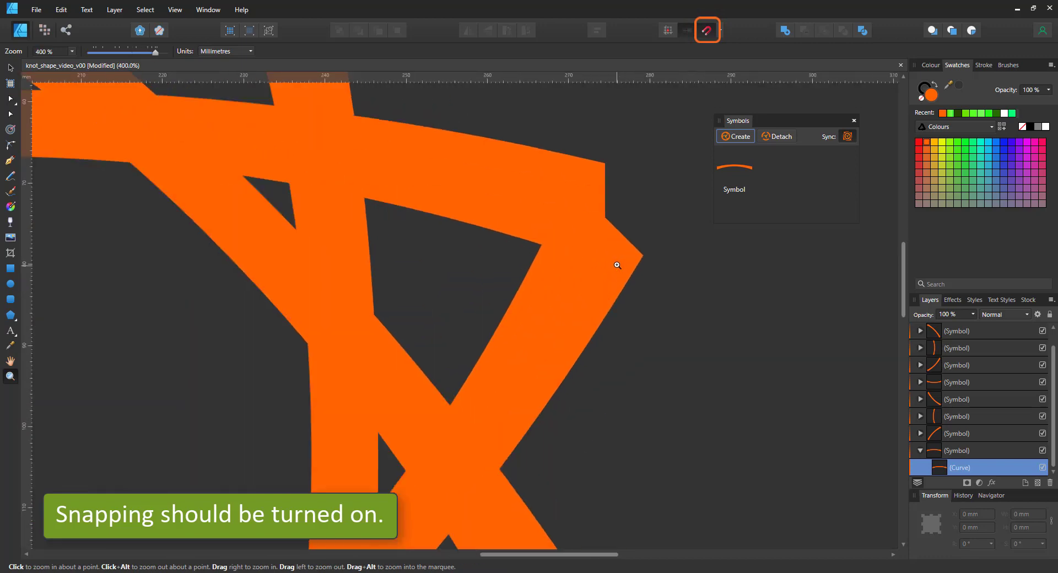
pyautogui.press('a')
pyautogui.moveTo(604, 265); pyautogui.dragTo(637, 265)
pyautogui.moveTo(624, 219)
pyautogui.mouseDown()
pyautogui.moveTo(645, 222)
pyautogui.moveTo(638, 212)
pyautogui.mouseUp()
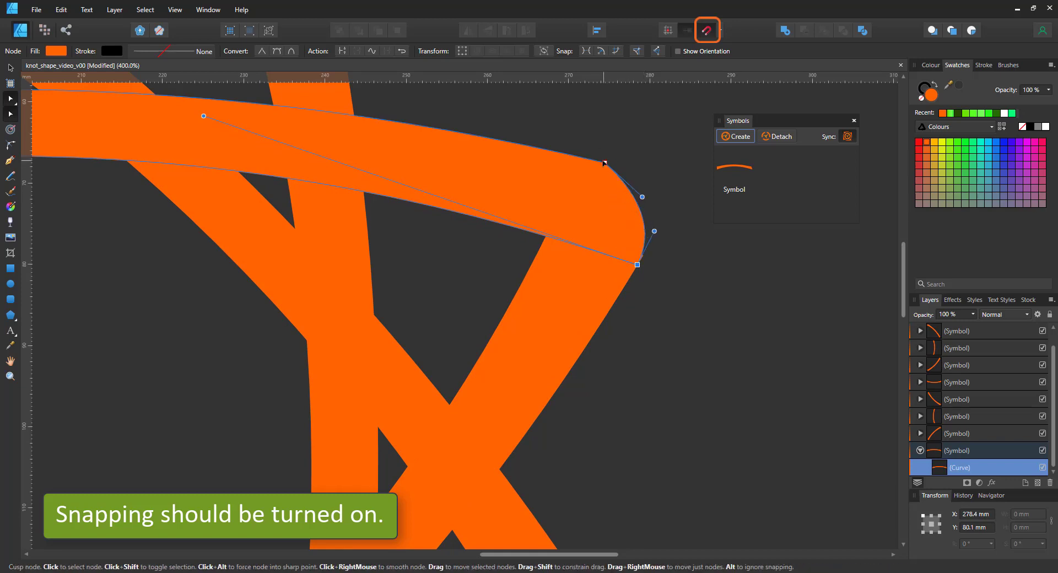
pyautogui.moveTo(604, 163); pyautogui.dragTo(611, 183)
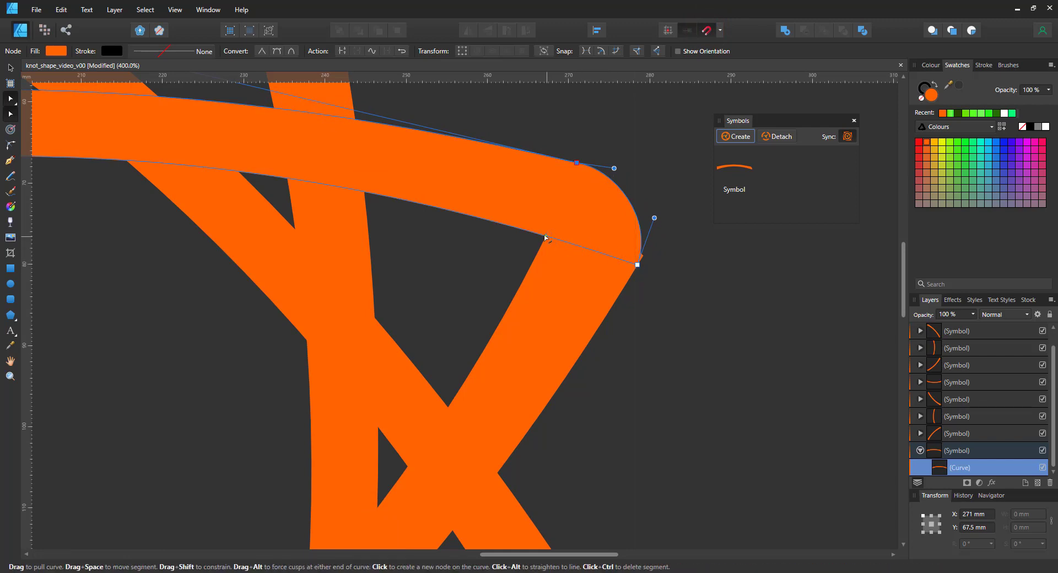
pyautogui.click(546, 236)
pyautogui.moveTo(637, 265); pyautogui.dragTo(644, 232)
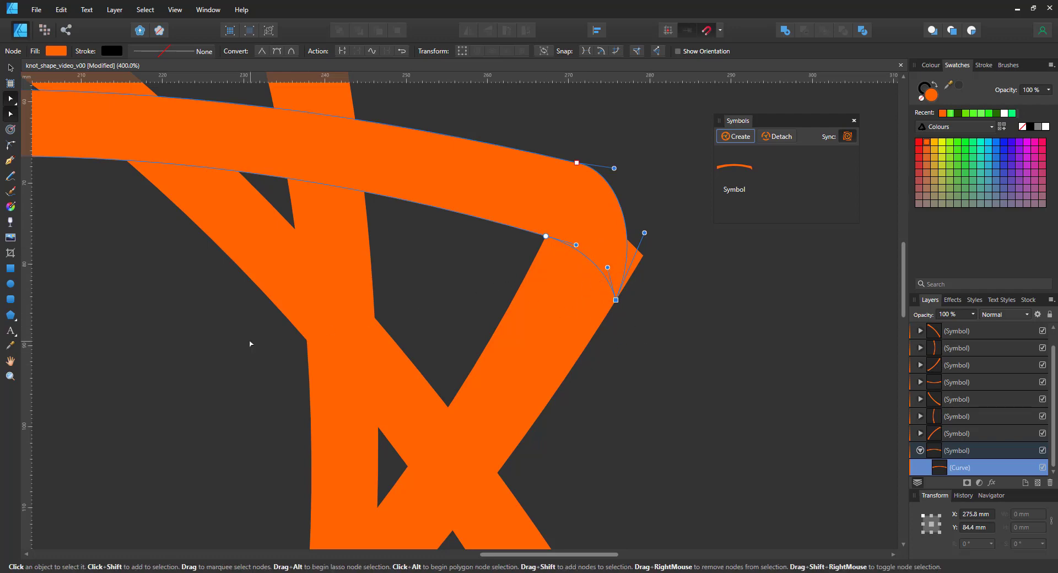
# Reshape the band's left end by adding an inner-edge node and adjusting nodes and handles into a rounded join with the neighbouring band.
pyautogui.moveTo(333, 362); pyautogui.dragTo(574, 423)
pyautogui.moveTo(43, 407); pyautogui.dragTo(532, 423)
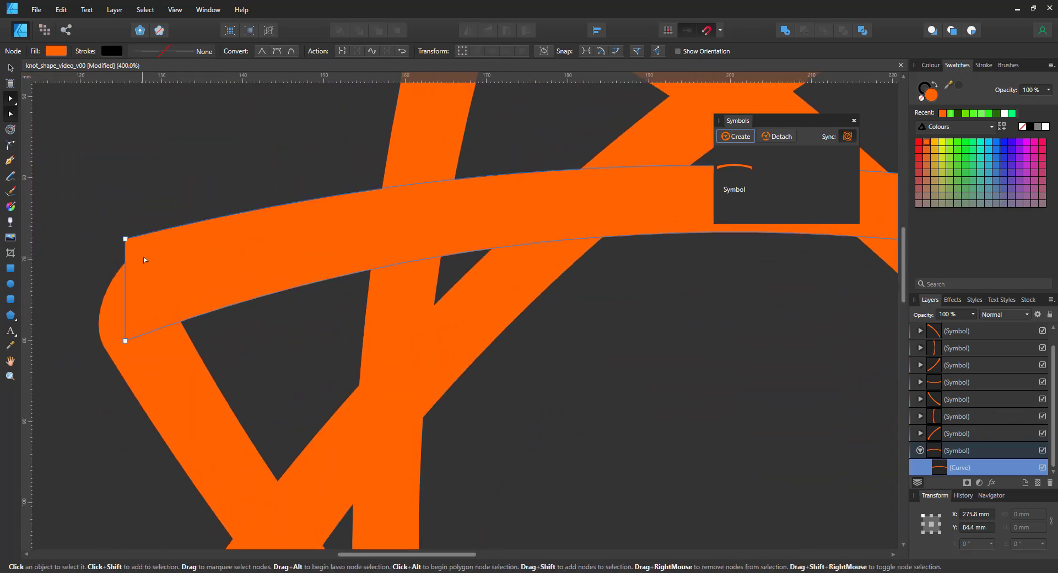
pyautogui.moveTo(125, 341); pyautogui.dragTo(177, 316)
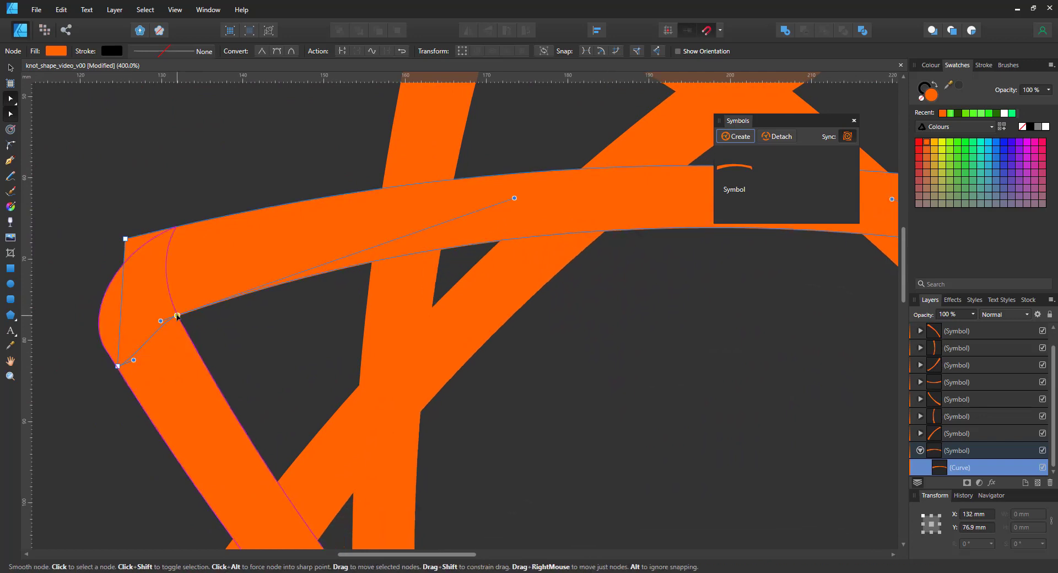
pyautogui.moveTo(126, 239); pyautogui.dragTo(176, 226)
pyautogui.moveTo(156, 278); pyautogui.dragTo(115, 278)
pyautogui.moveTo(90, 320); pyautogui.dragTo(127, 384)
pyautogui.moveTo(97, 353); pyautogui.dragTo(82, 336)
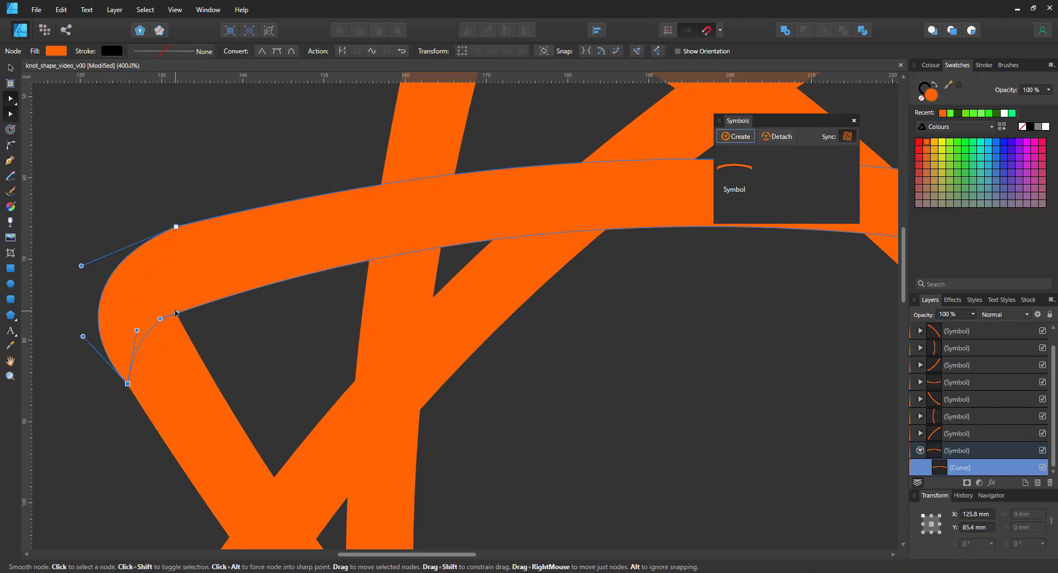
pyautogui.moveTo(176, 313); pyautogui.dragTo(173, 305)
pyautogui.hotkey('ctrl', '0')
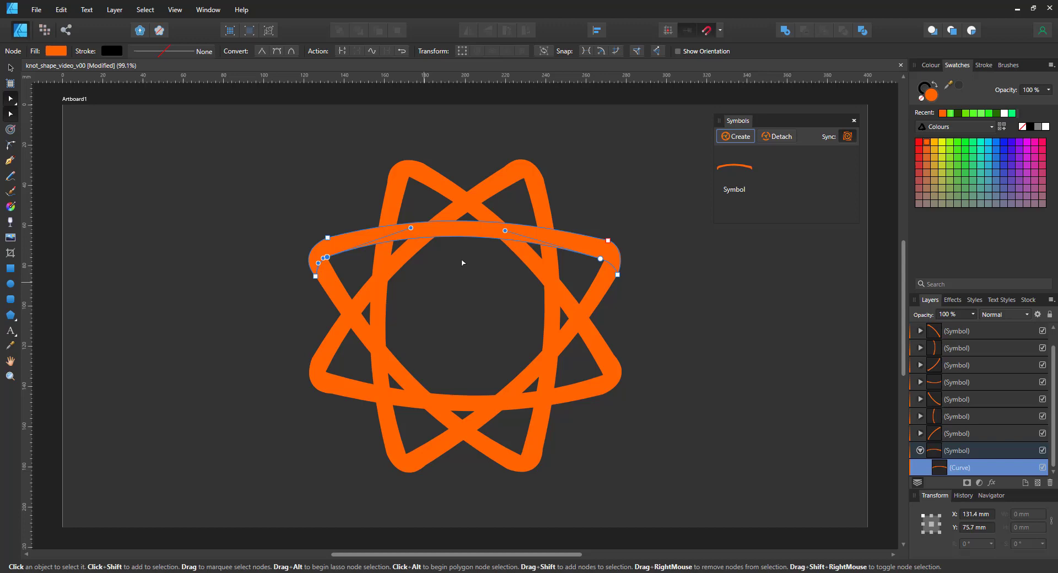
# Arch the band's middle slightly higher and fill it with a lengthwise linear gradient combining orange ends, yellow stops and a white highlight.
pyautogui.moveTo(464, 236); pyautogui.dragTo(459, 217)
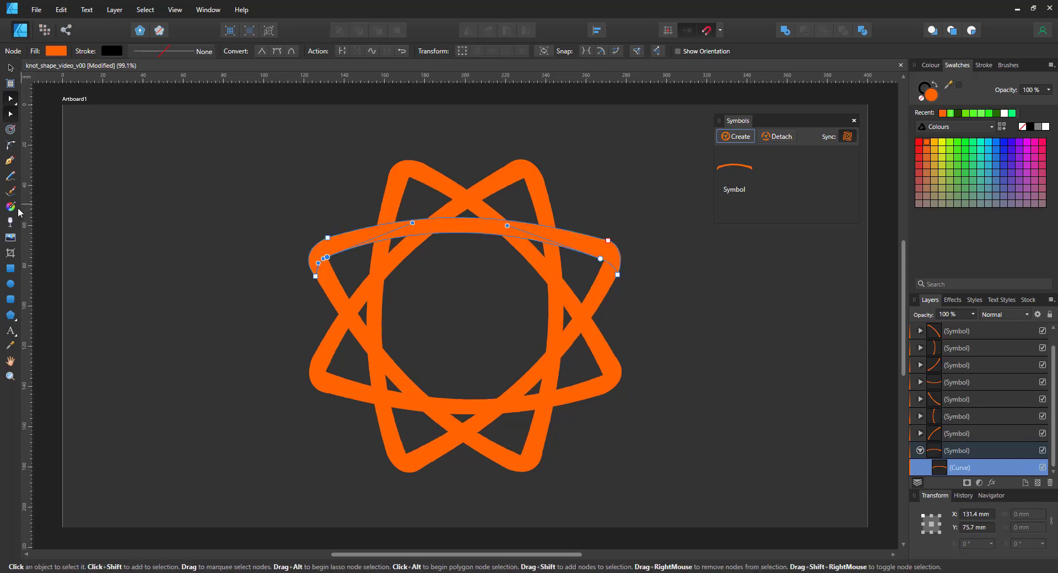
pyautogui.press('g')
pyautogui.moveTo(598, 238)
pyautogui.mouseDown()
pyautogui.moveTo(328, 238)
pyautogui.moveTo(447, 237)
pyautogui.mouseUp()
pyautogui.click(934, 142)
pyautogui.click(381, 237)
pyautogui.click(943, 142)
pyautogui.click(370, 238)
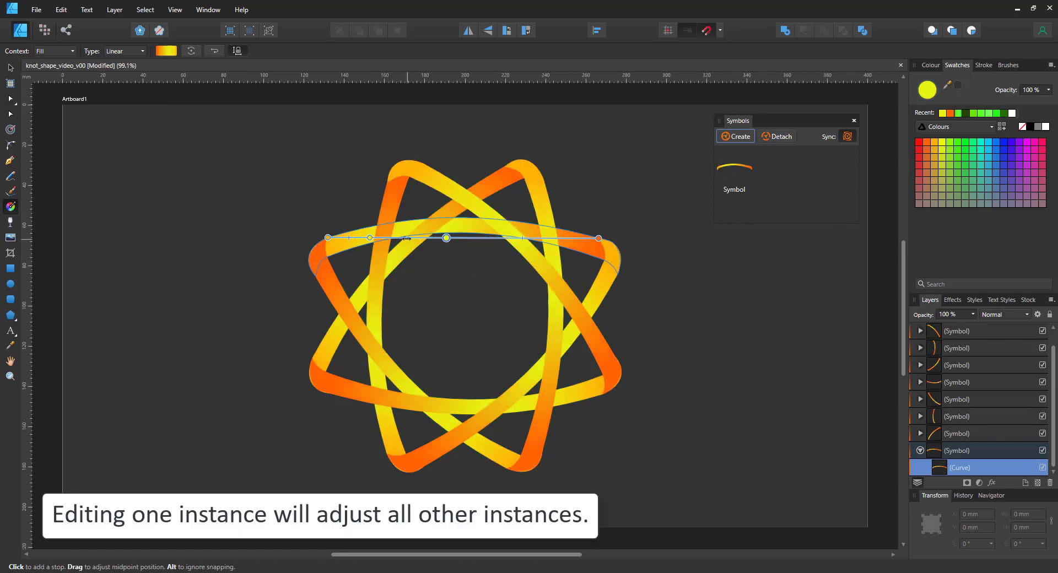
pyautogui.click(400, 237)
pyautogui.click(1012, 114)
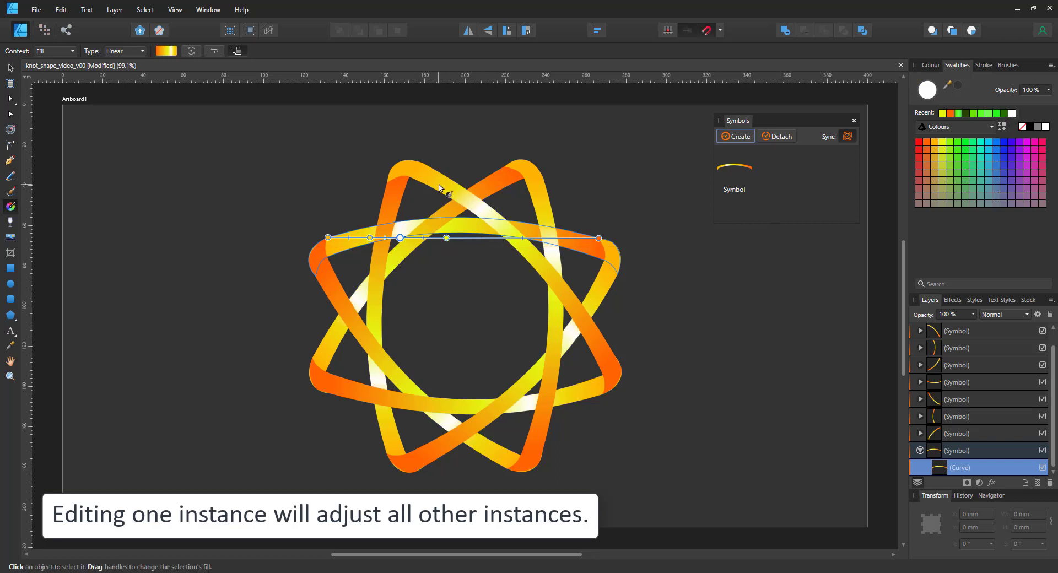
# Lengthen the gradient on the uppermost symbol's band so its start and end lie just beyond the band's two ends.
pyautogui.click(469, 208)
pyautogui.moveTo(453, 193); pyautogui.dragTo(416, 162)
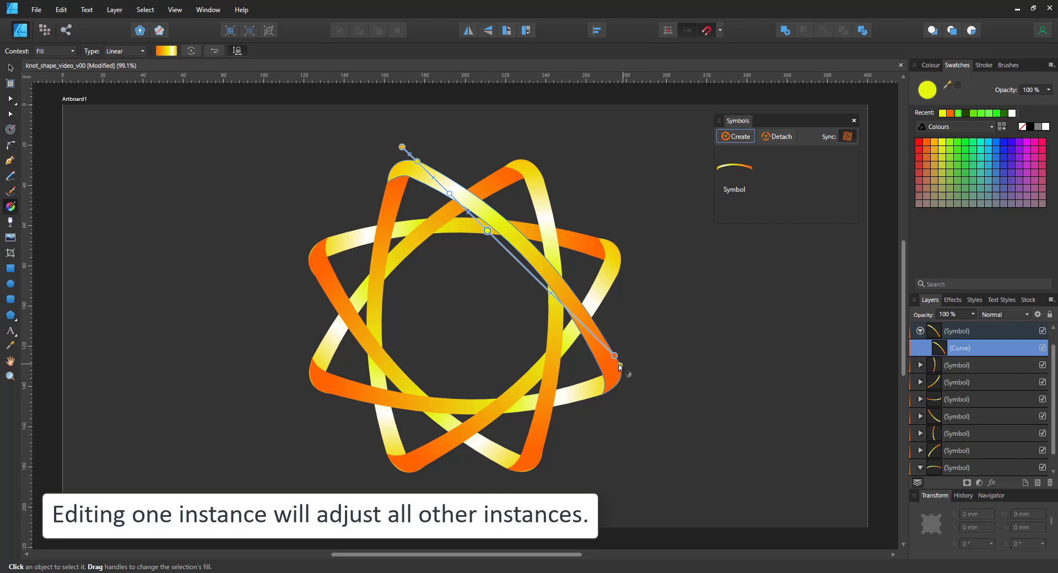
pyautogui.moveTo(614, 356); pyautogui.dragTo(628, 387)
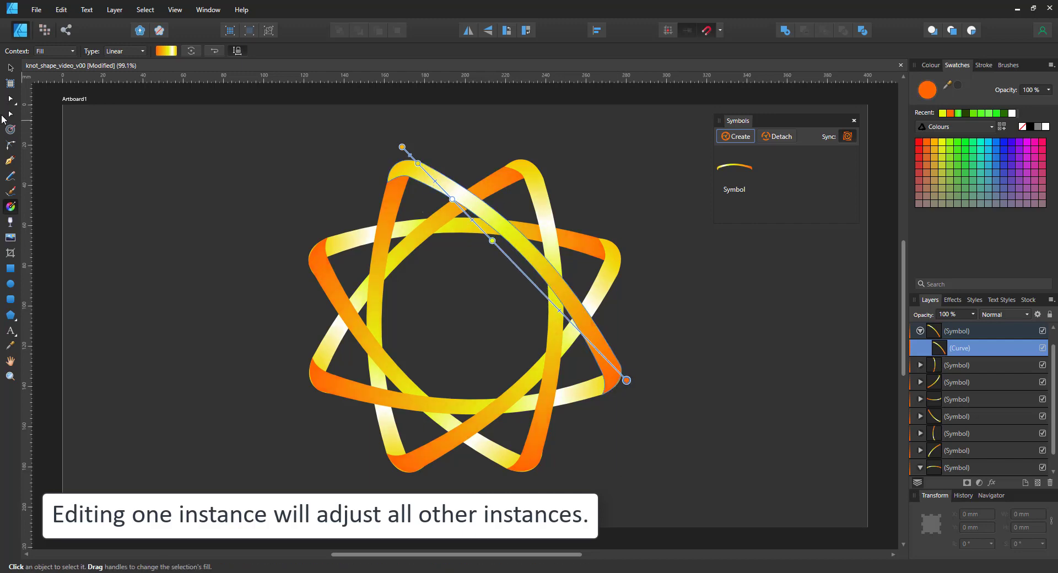
# Refine the band's upper end with the Node tool, moving the inner node to about X 173.7, Y 35.4 mm and adjusting the outer corner's handles.
pyautogui.click(5, 115)
pyautogui.scroll(4, 410, 180)
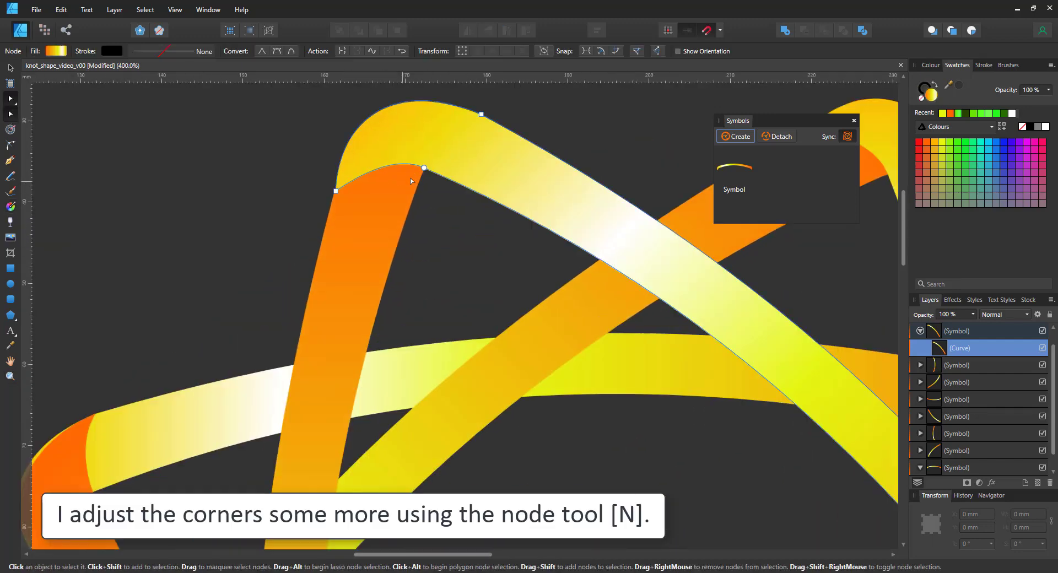
pyautogui.moveTo(424, 167); pyautogui.dragTo(435, 164)
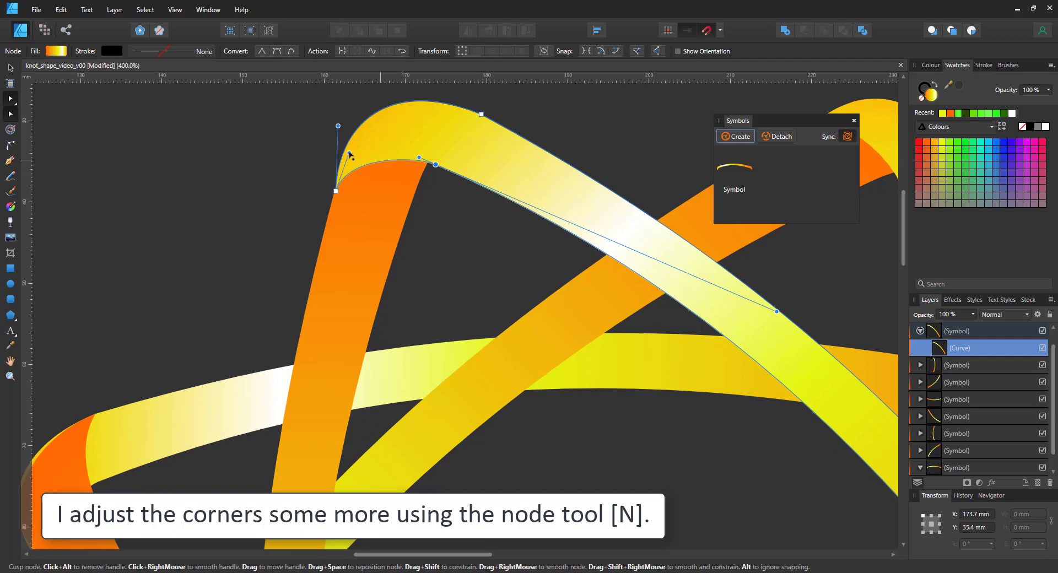
pyautogui.moveTo(348, 153); pyautogui.dragTo(329, 220)
pyautogui.moveTo(337, 125); pyautogui.dragTo(351, 126)
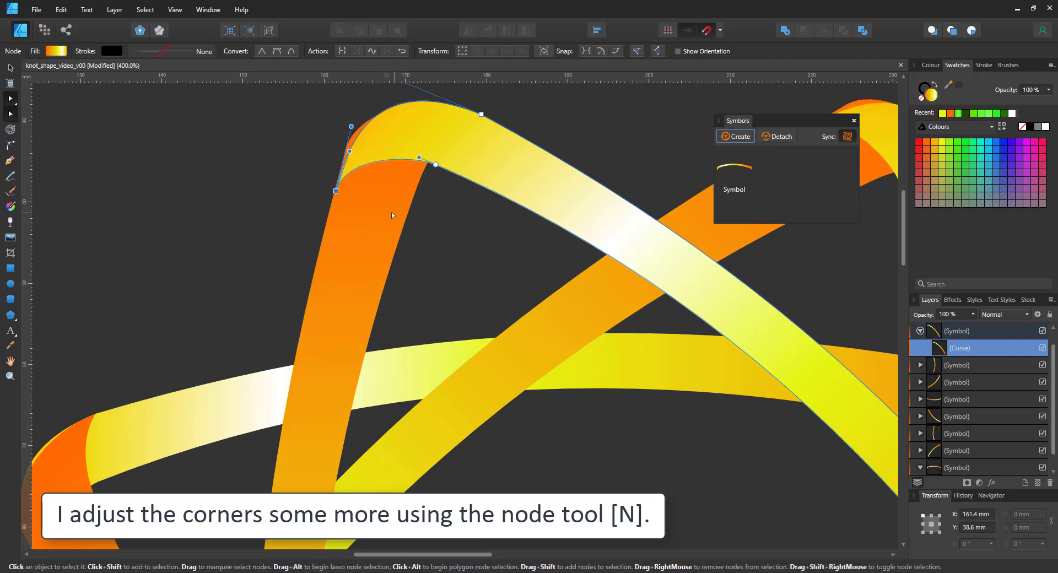
pyautogui.click(393, 215)
pyautogui.click(323, 194)
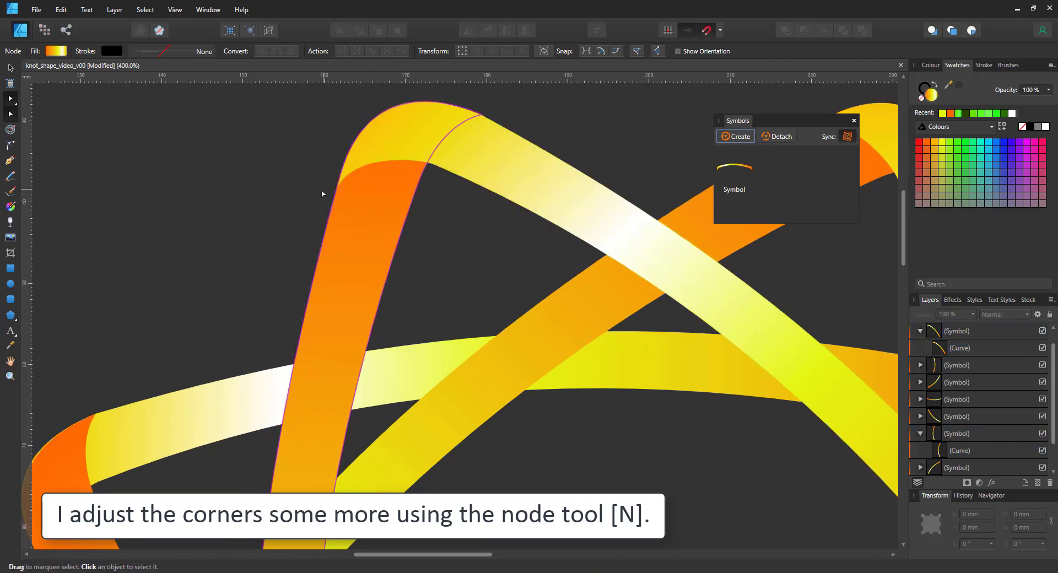
# Duplicate the curve inside the uppermost symbol and fill the lower copy dark brown with HSL 23, 100, 18.
pyautogui.hotkey('ctrl', '0')
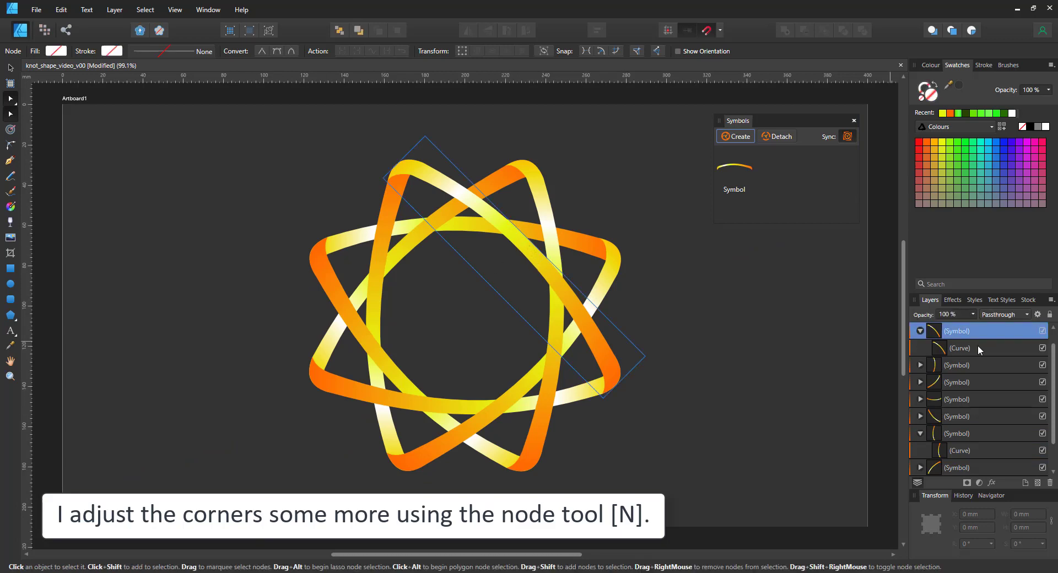
pyautogui.click(955, 354)
pyautogui.hotkey('ctrl', 'j')
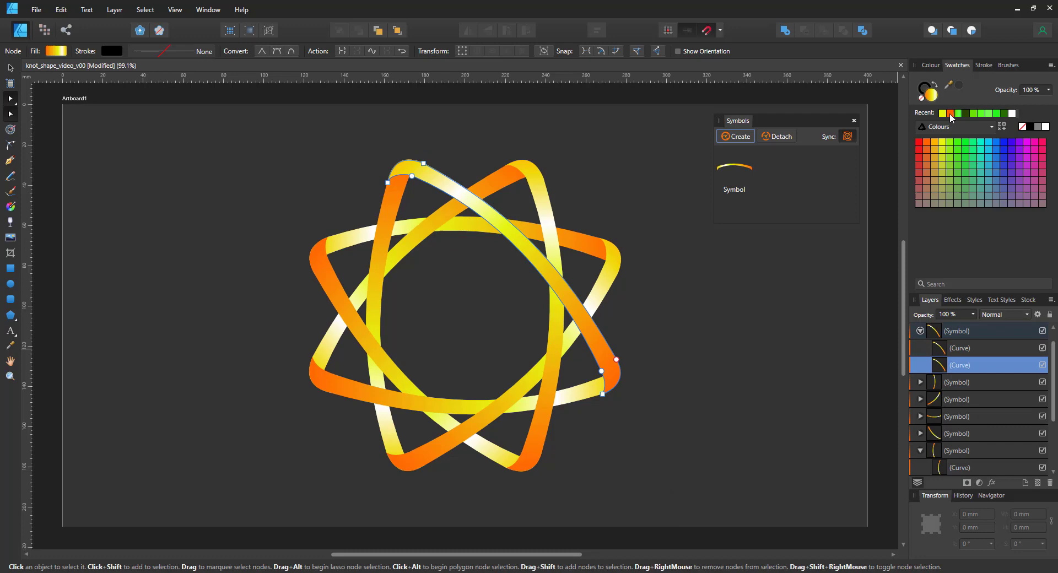
pyautogui.click(949, 114)
pyautogui.click(931, 65)
pyautogui.moveTo(975, 137); pyautogui.dragTo(944, 137)
# Offset the brown copy's inner edge as a thin shadow, moving its lower node to X 265.4, Y 130 mm and adjusting the upper node's handle.
pyautogui.press('z')
pyautogui.click(601, 372)
pyautogui.click(601, 372)
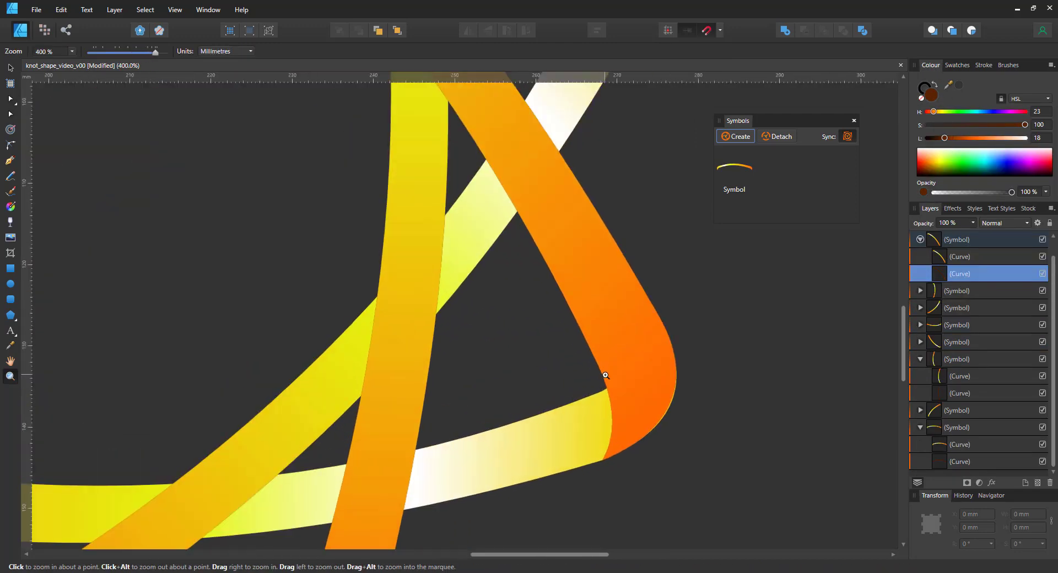
pyautogui.press('a')
pyautogui.moveTo(599, 366); pyautogui.dragTo(580, 348)
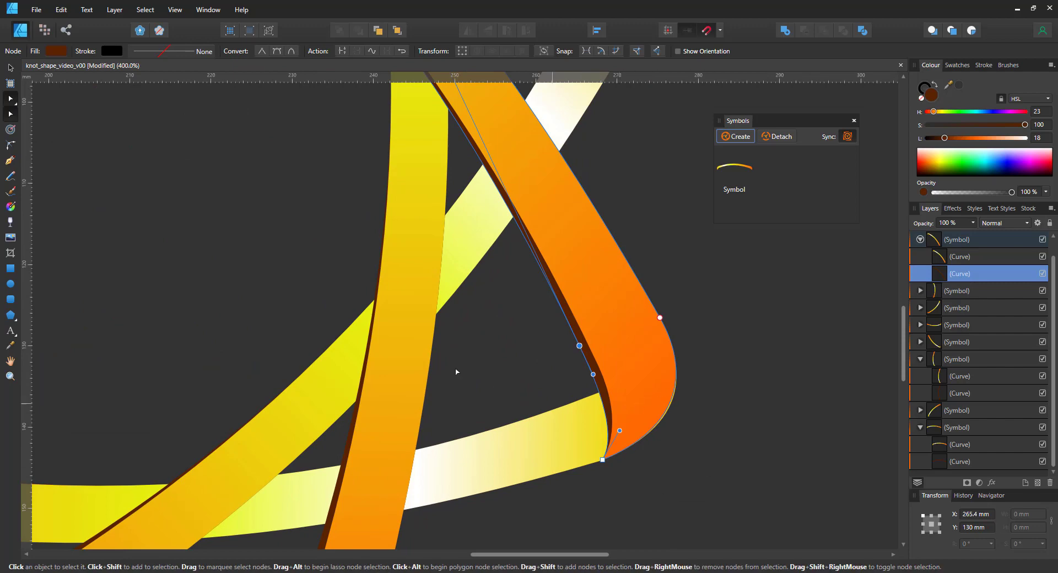
pyautogui.moveTo(220, 88); pyautogui.dragTo(581, 546)
pyautogui.moveTo(623, 360); pyautogui.dragTo(617, 362)
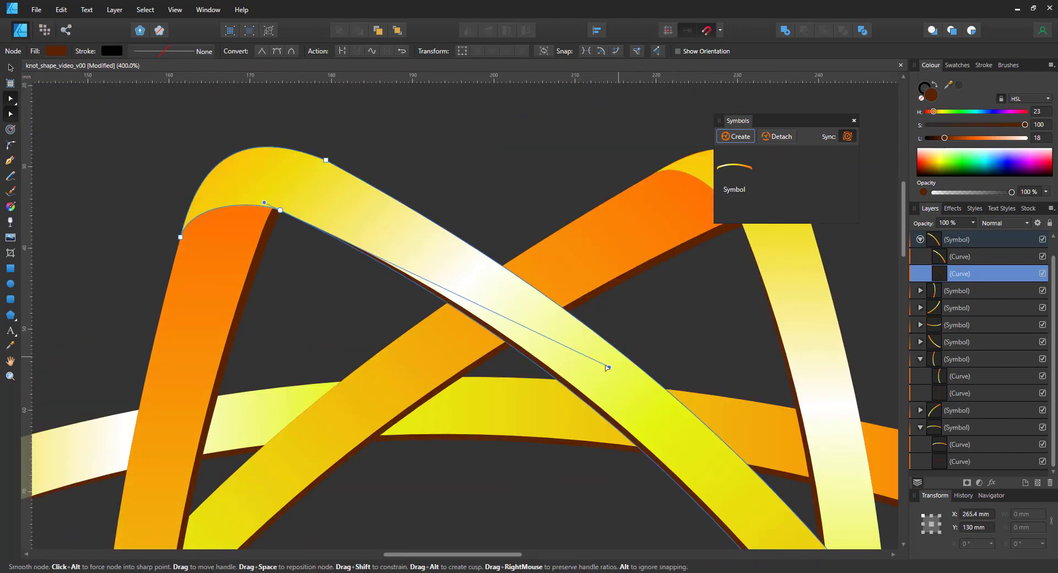
pyautogui.hotkey('ctrl', '0')
pyautogui.click(695, 418)
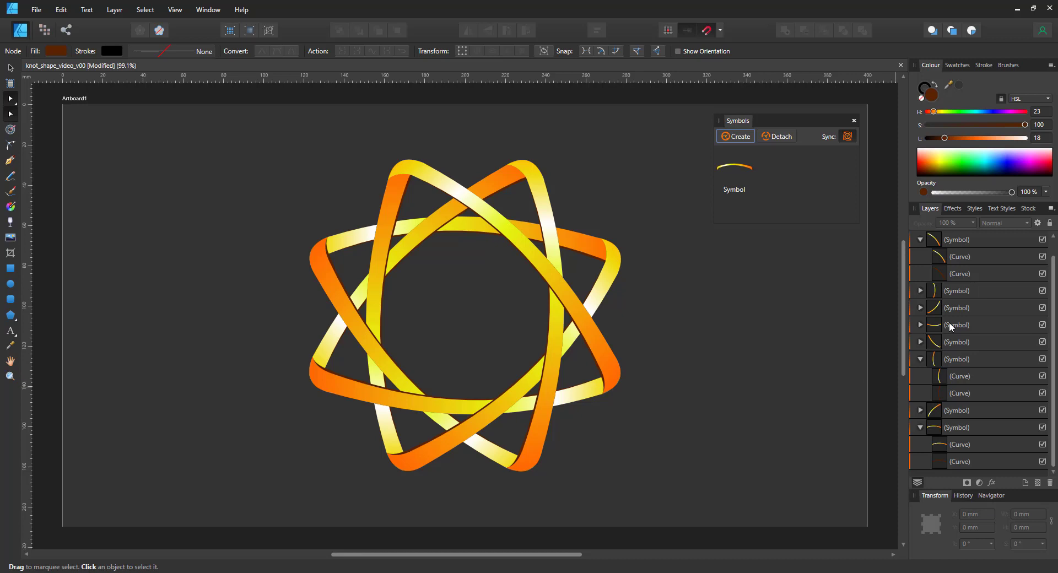
# Group the gradient curve and its brown shadow curve inside the uppermost symbol.
pyautogui.click(958, 274)
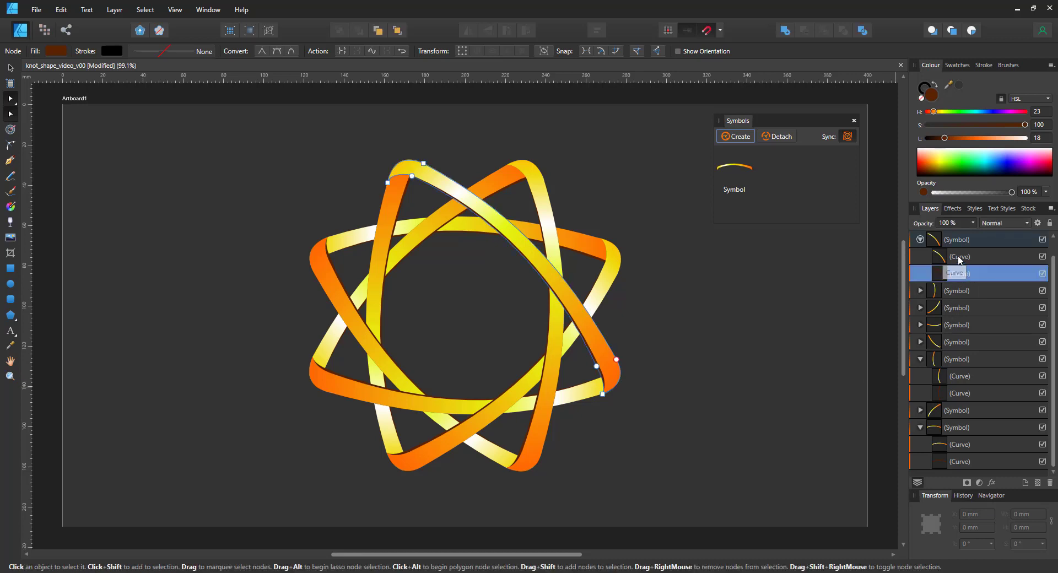
pyautogui.keyDown('shift'); pyautogui.click(960, 262); pyautogui.keyUp('shift')
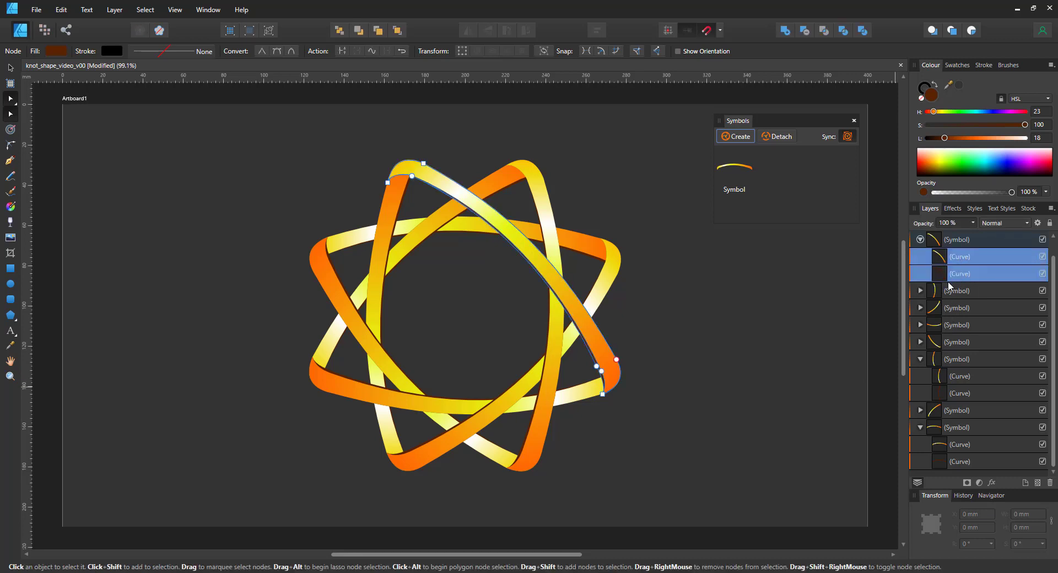
pyautogui.hotkey('ctrl', 'g')
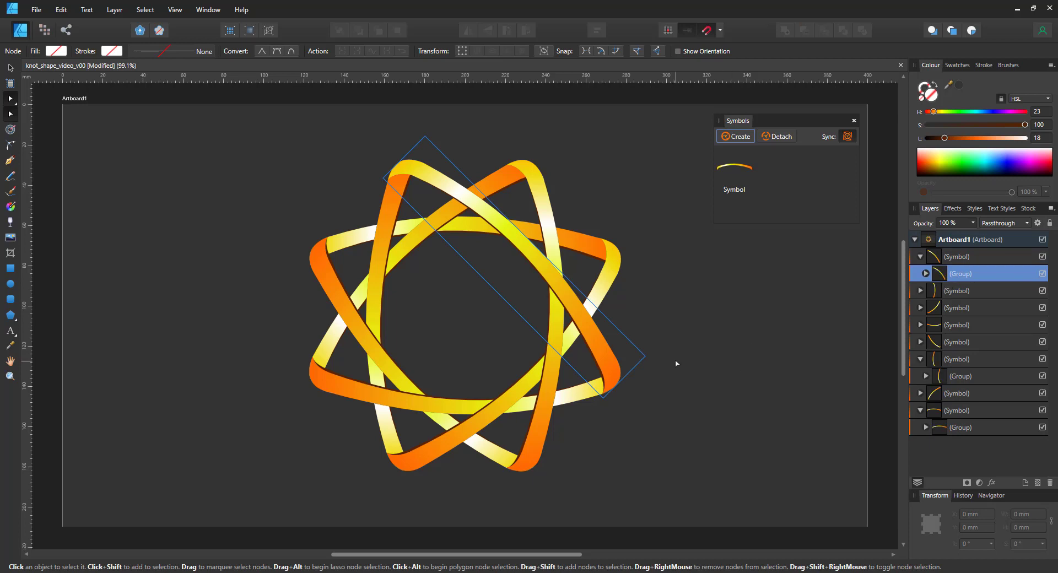
# Paste a copy of the second symbol's group at the top of the artboard, ungroup it and merge both curves with Boolean Add.
pyautogui.click(925, 273)
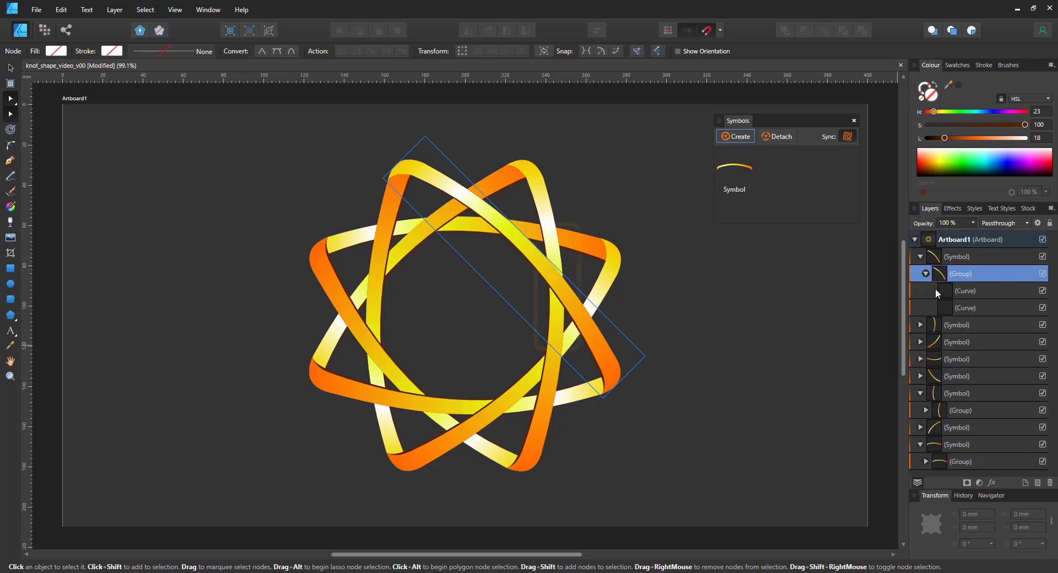
pyautogui.click(973, 296)
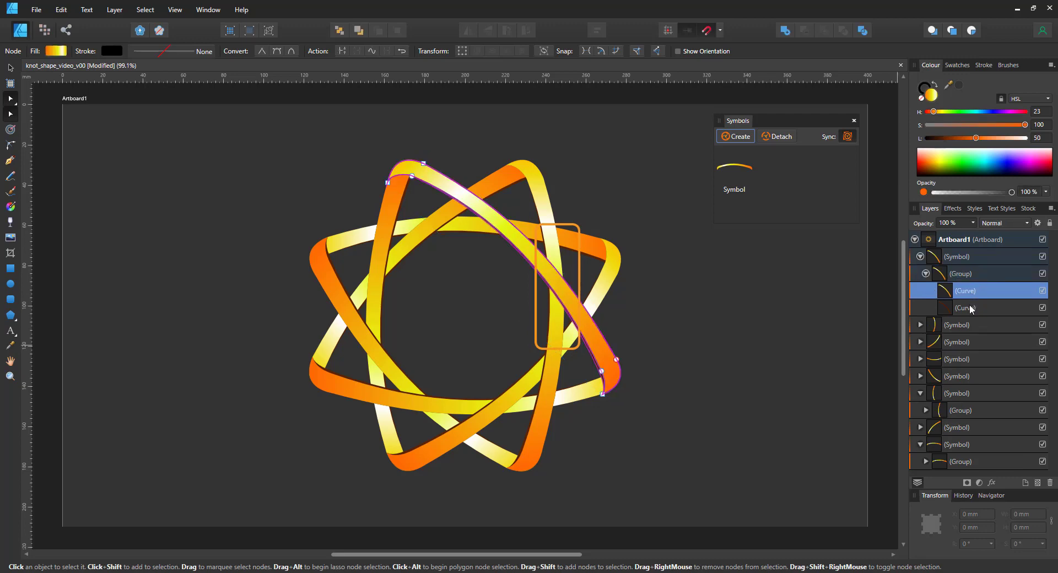
pyautogui.keyDown('shift'); pyautogui.click(971, 310); pyautogui.keyUp('shift')
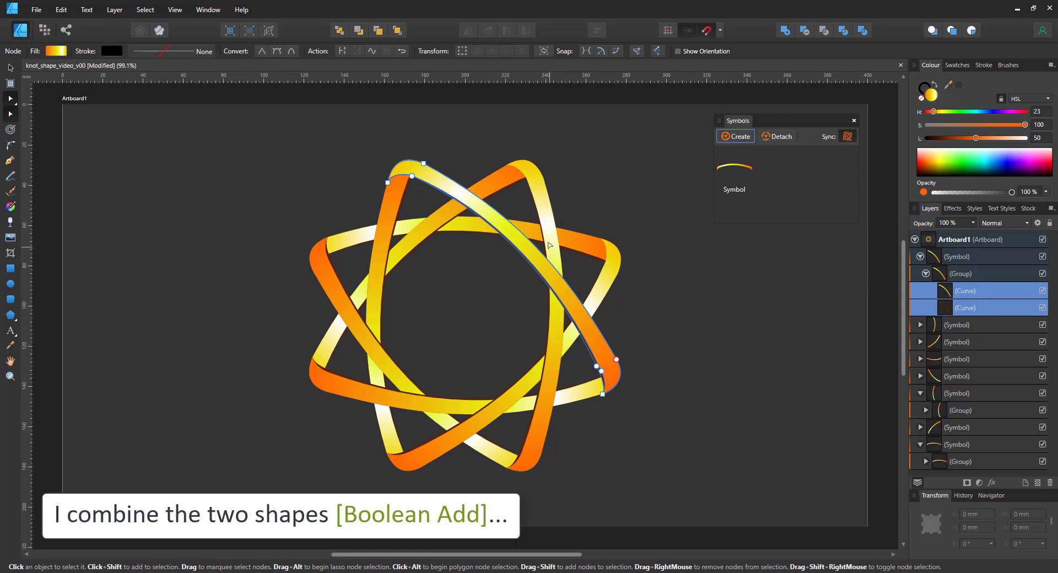
pyautogui.click(919, 326)
pyautogui.click(920, 324)
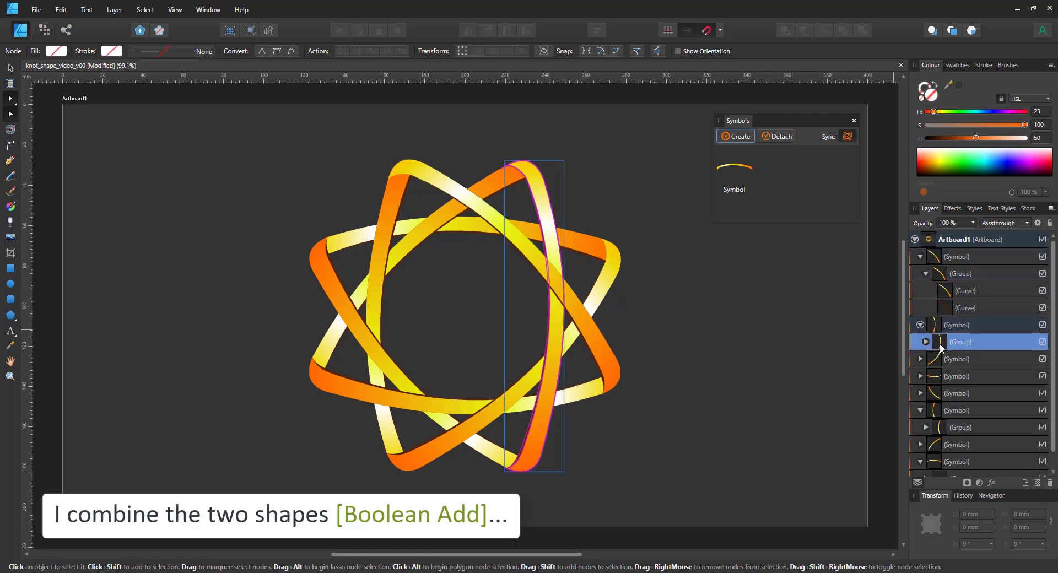
pyautogui.click(942, 257)
pyautogui.hotkey('ctrl', 'v')
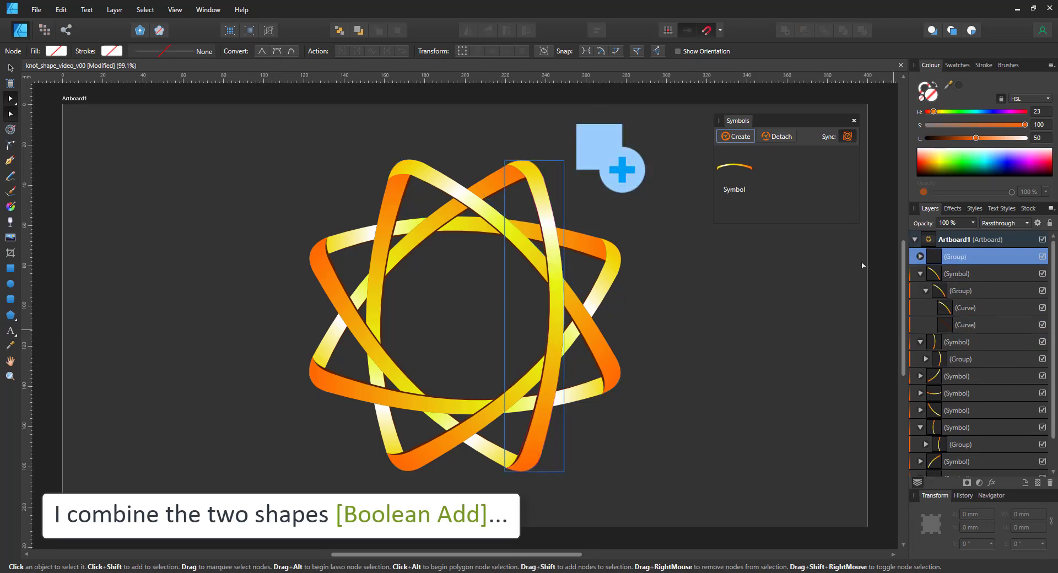
pyautogui.hotkey('ctrl', 'shift', 'g')
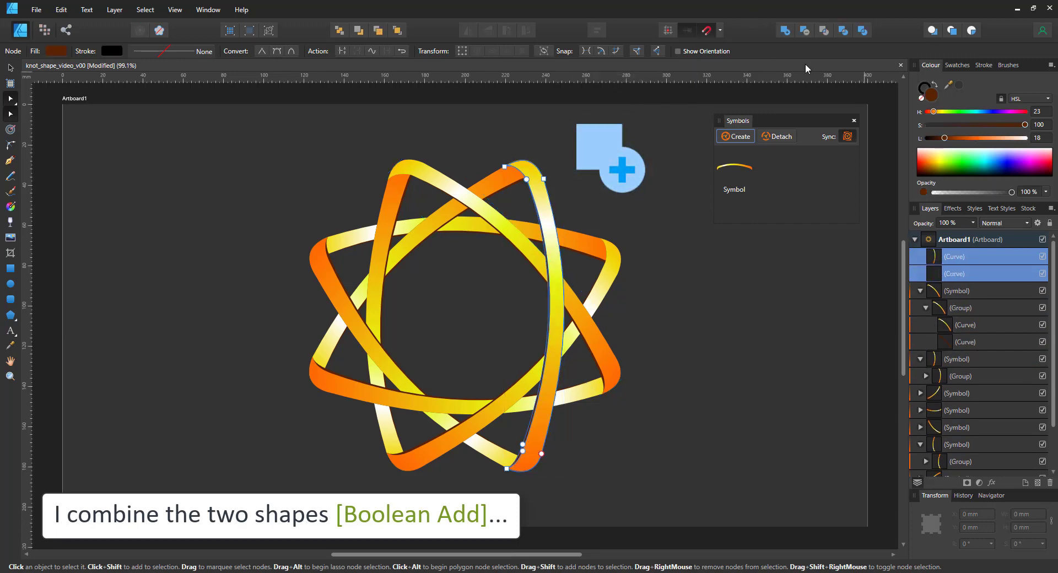
pyautogui.click(785, 31)
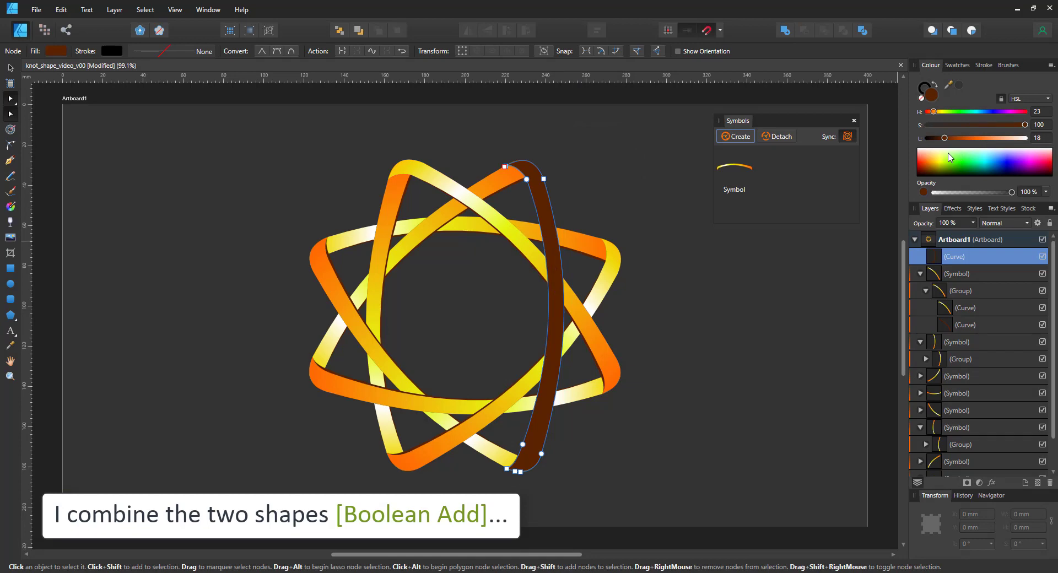
# Recolour the merged curve red with hue 360 and lightness 43, and place it first in the uppermost symbol's group.
pyautogui.click(1020, 111)
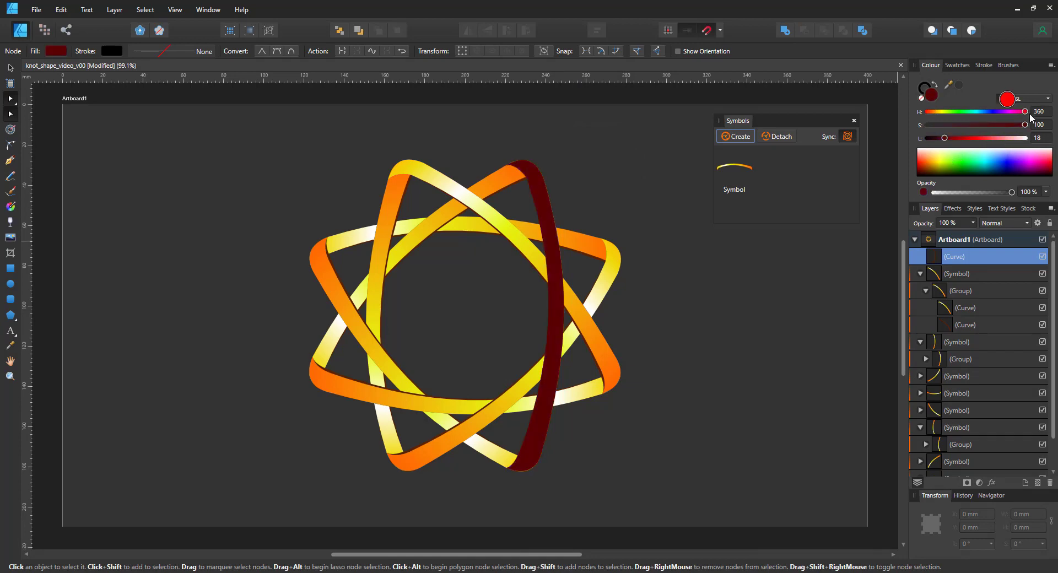
pyautogui.click(970, 139)
pyautogui.moveTo(979, 260); pyautogui.dragTo(953, 312)
# Set the red curve's blend mode to Erase.
pyautogui.rightClick(968, 296)
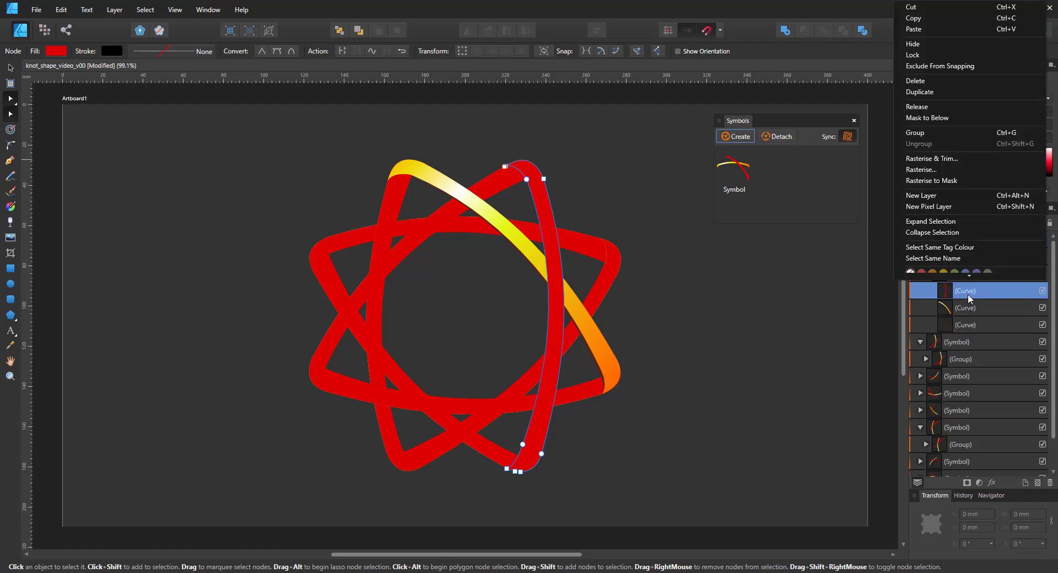
pyautogui.click(1012, 281)
pyautogui.click(1002, 224)
pyautogui.scroll(-5, 1022, 391)
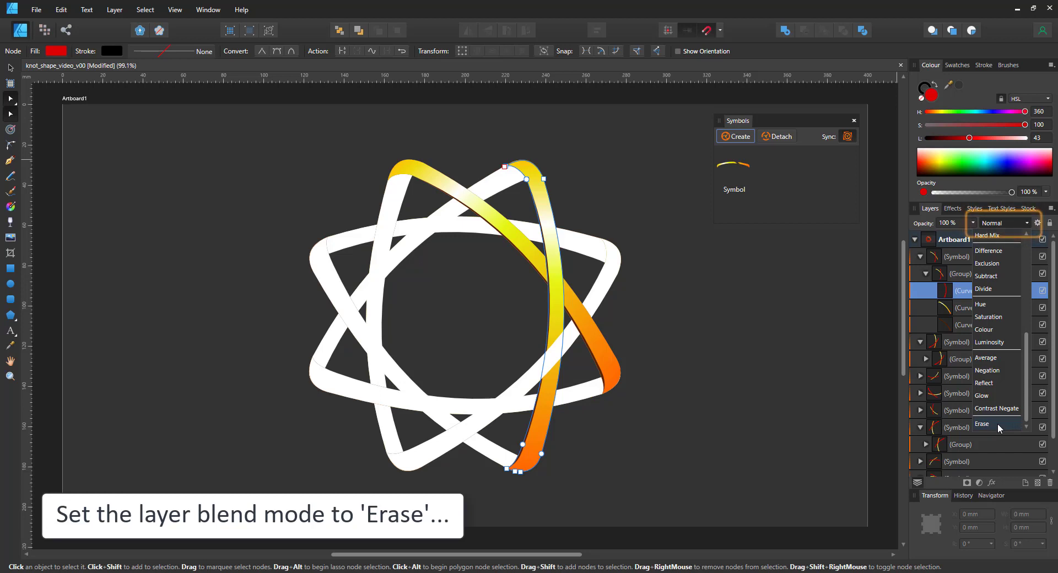
pyautogui.click(998, 424)
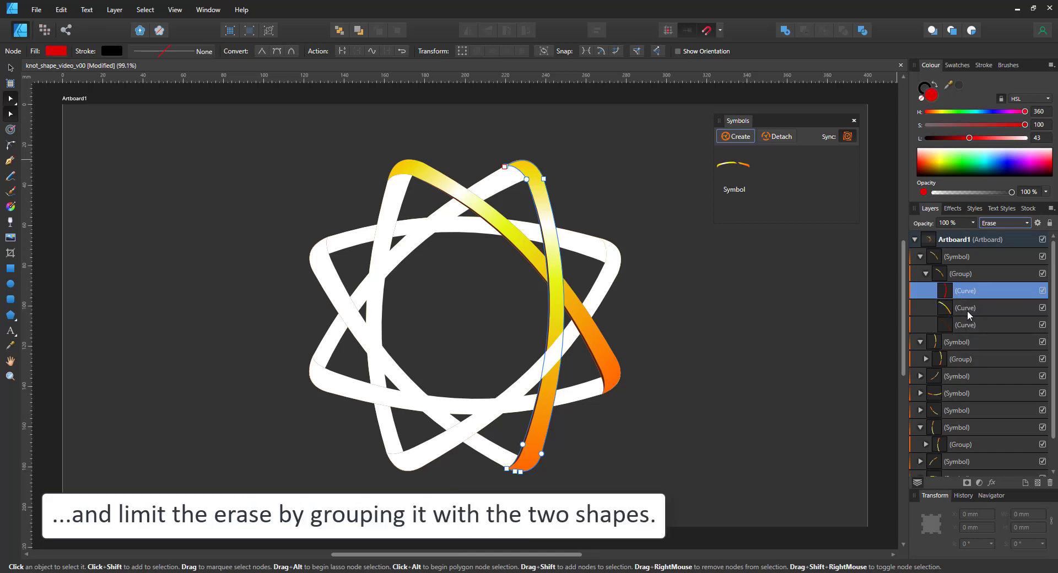
# Group the erasing curve with the gradient and shadow curves inside the uppermost symbol to limit the erase to them.
pyautogui.doubleClick(969, 291)
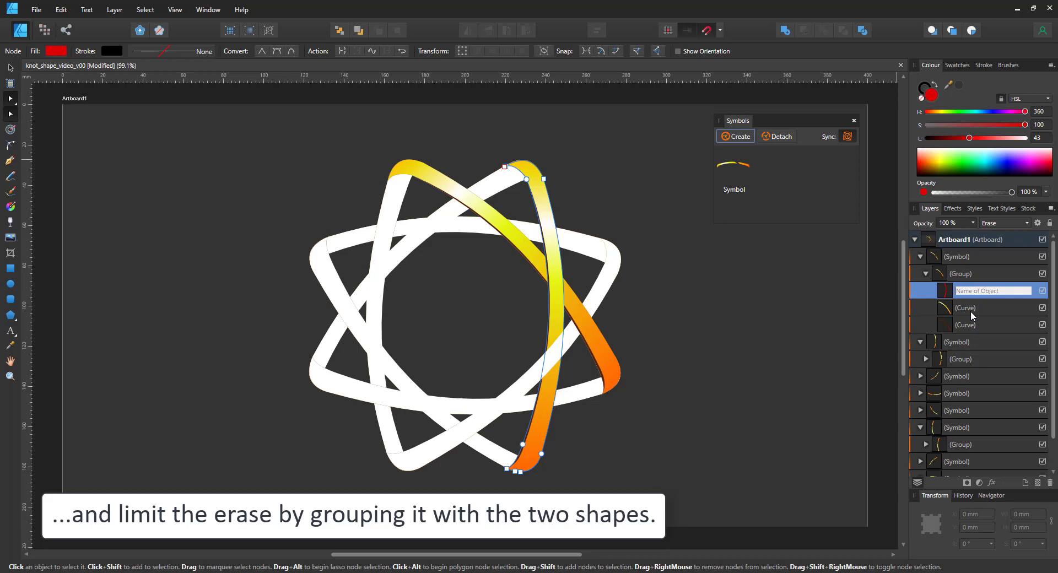
pyautogui.click(970, 312)
pyautogui.click(971, 341)
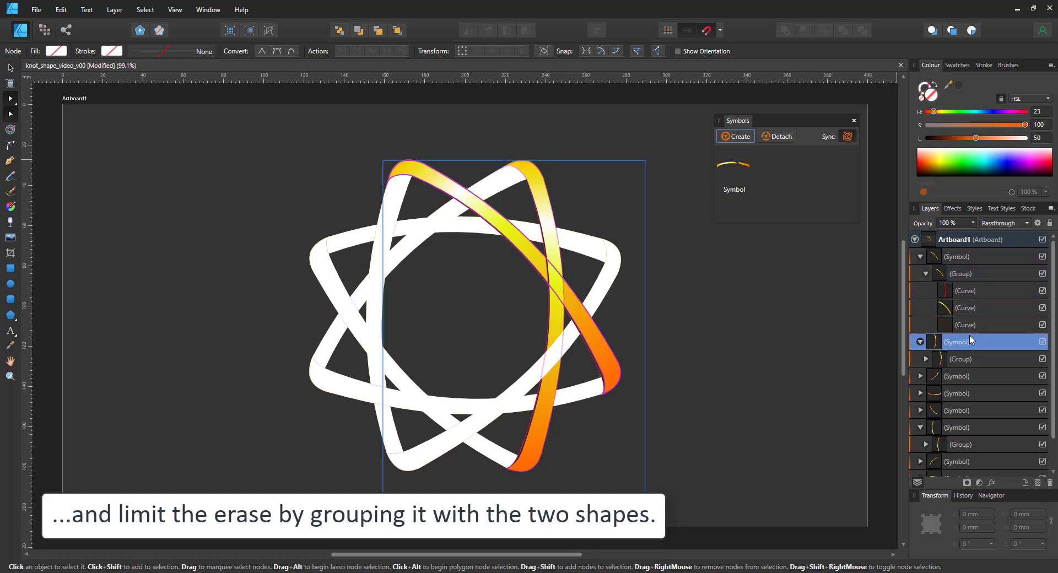
pyautogui.click(970, 319)
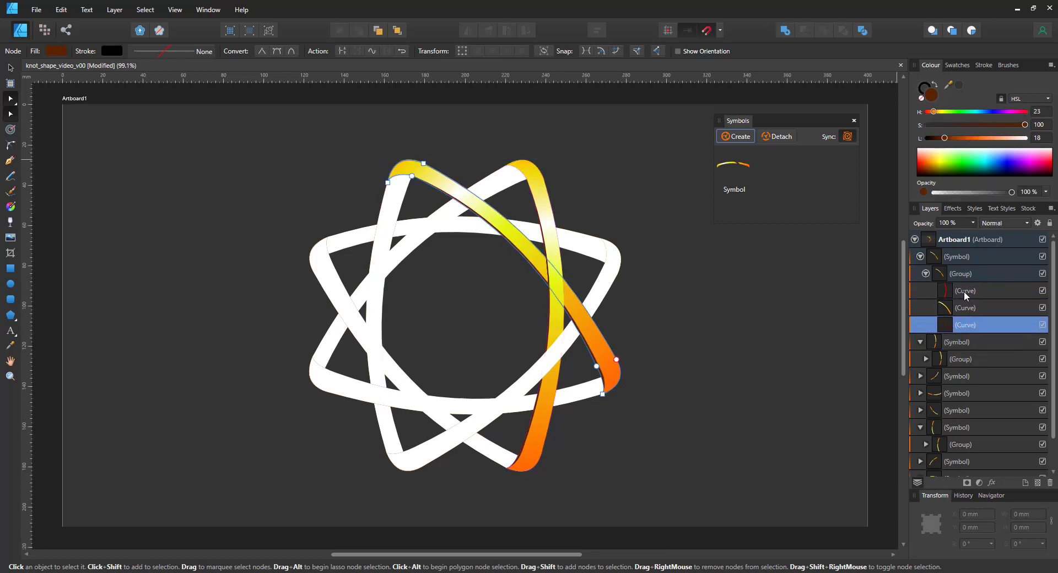
pyautogui.keyDown('shift'); pyautogui.click(965, 296); pyautogui.keyUp('shift')
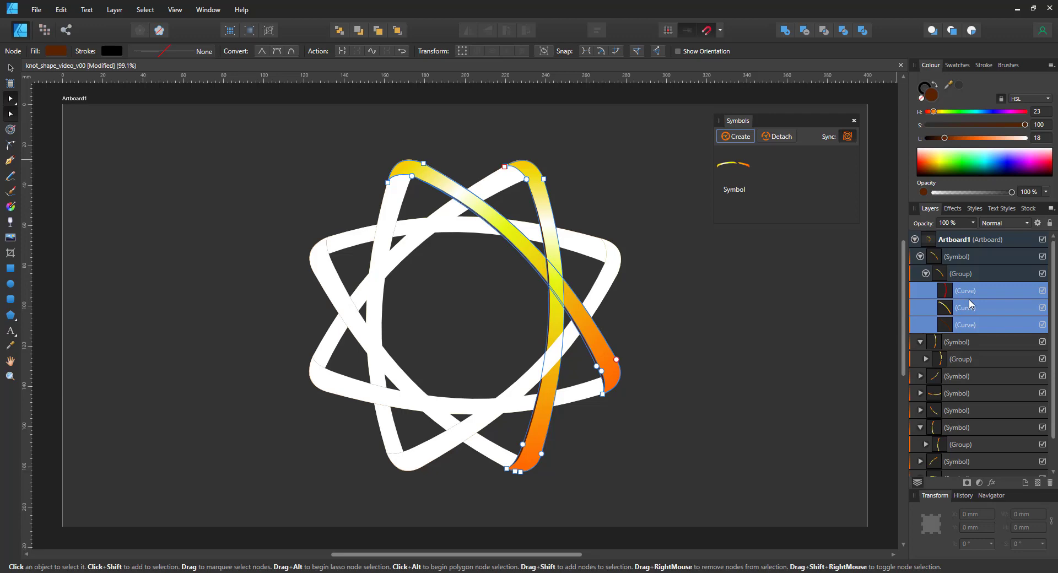
pyautogui.hotkey('ctrl', 'g')
pyautogui.click(824, 308)
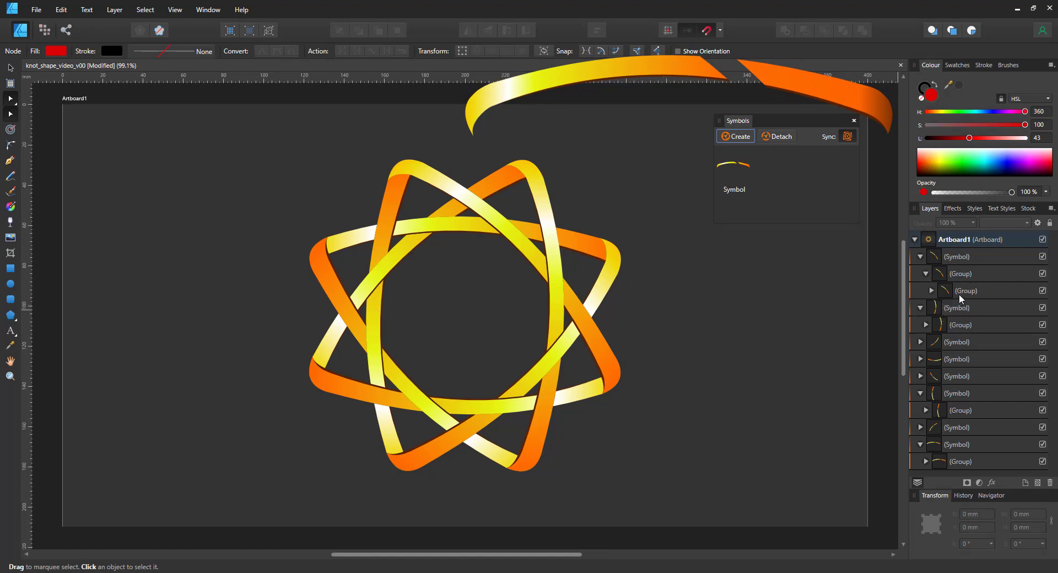
# Draw a rectangle about 7.7 × 34.8 mm above the uppermost symbol's gradient curve, beside a band crossing, and darken its red fill to lightness 14.
pyautogui.click(934, 291)
pyautogui.click(930, 291)
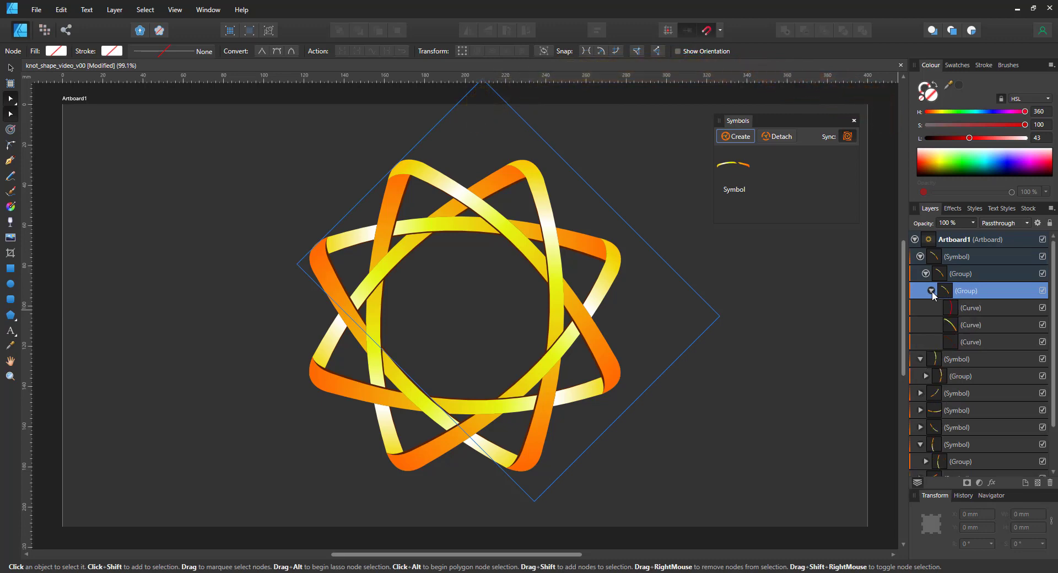
pyautogui.click(966, 324)
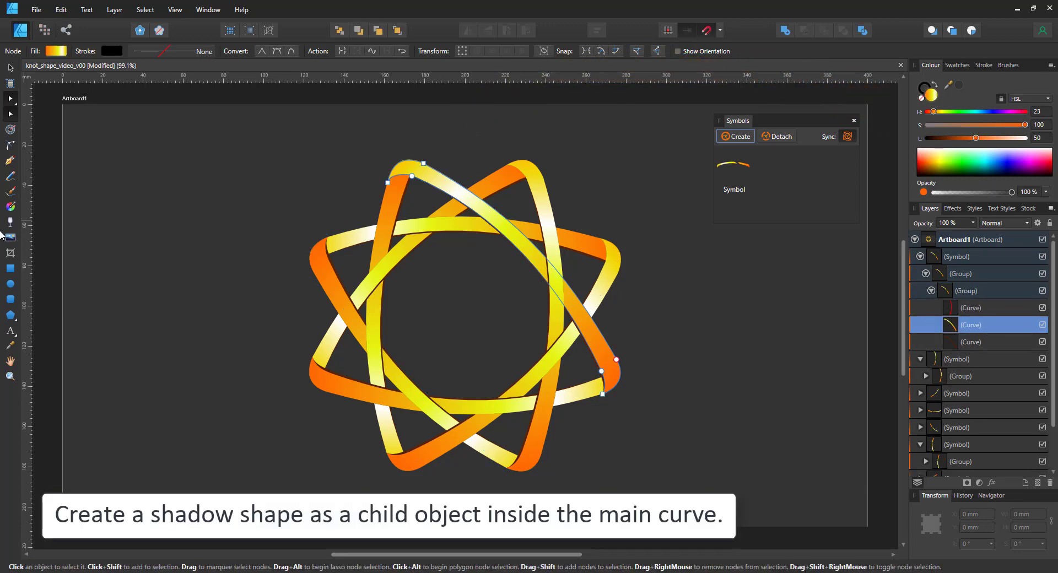
pyautogui.click(10, 267)
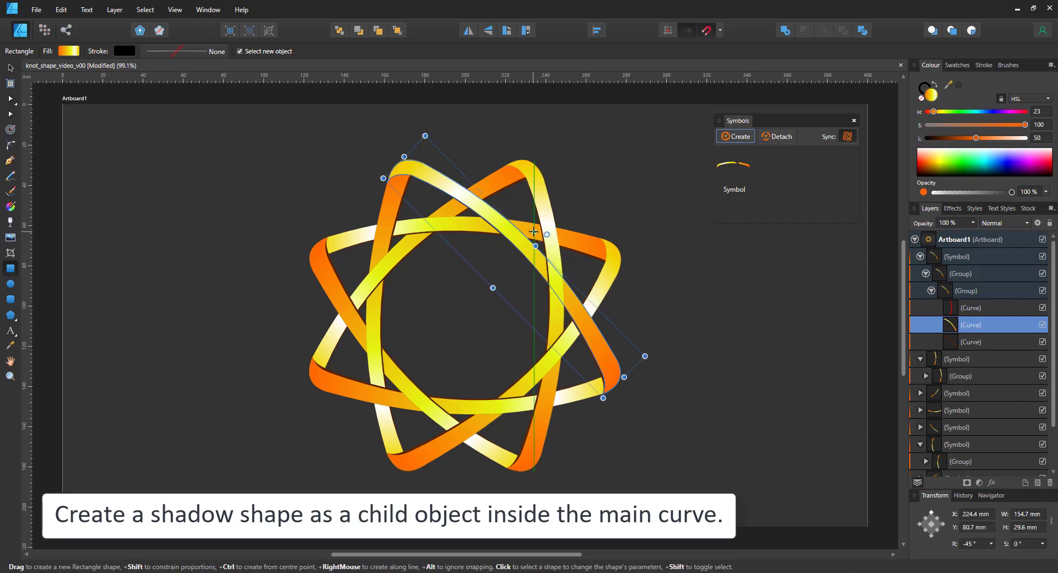
pyautogui.moveTo(534, 232); pyautogui.dragTo(549, 302)
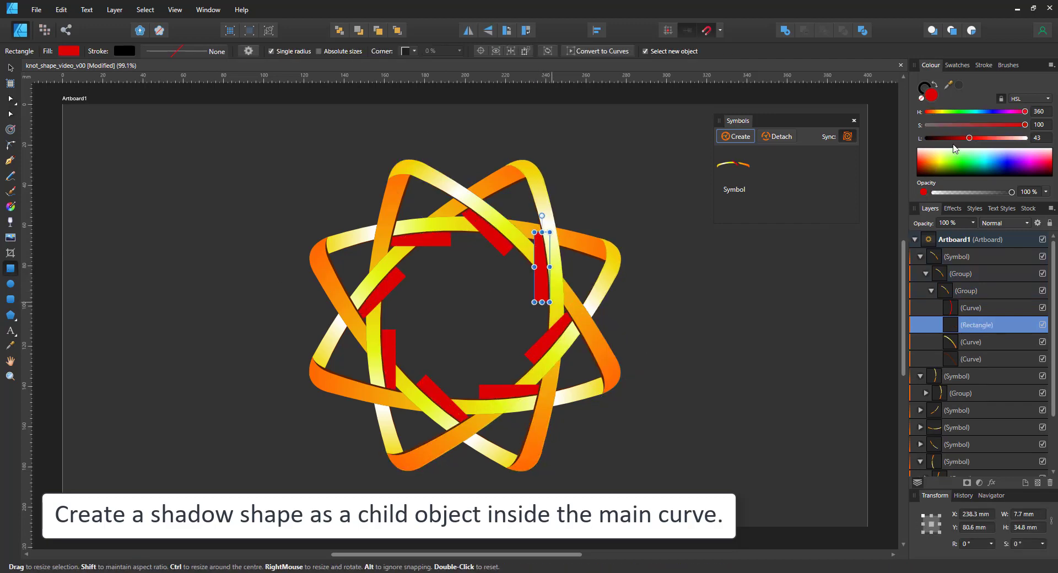
pyautogui.moveTo(955, 138); pyautogui.dragTo(940, 138)
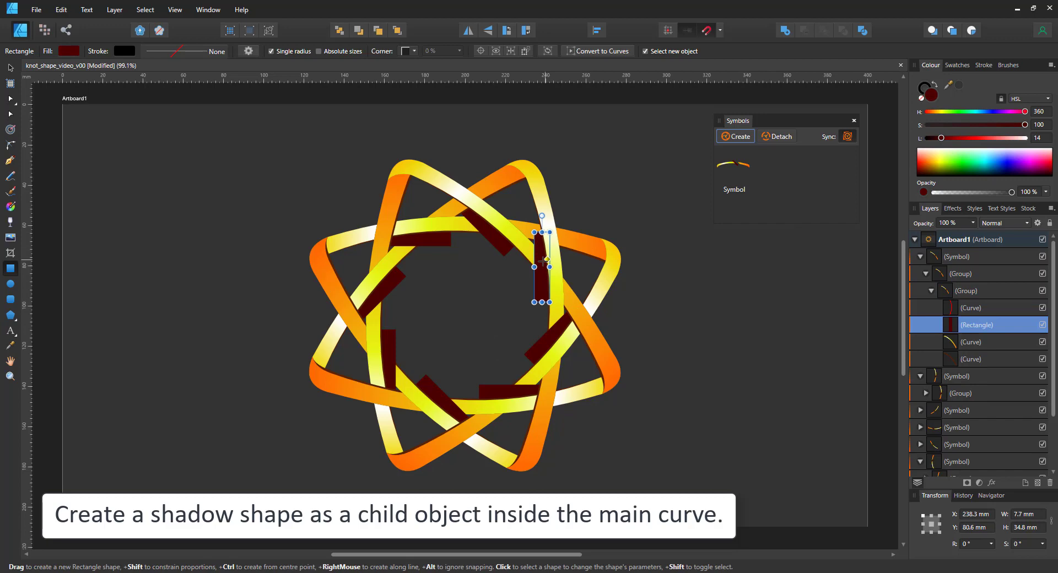
# Nest the dark rectangle inside the gradient curve as a fading Multiply shadow, and place a second one about 10.1 × 34.8 mm at the neighbouring crossing.
pyautogui.moveTo(533, 266)
pyautogui.mouseDown()
pyautogui.moveTo(521, 267)
pyautogui.moveTo(538, 274)
pyautogui.moveTo(525, 277)
pyautogui.mouseUp()
pyautogui.click(7, 223)
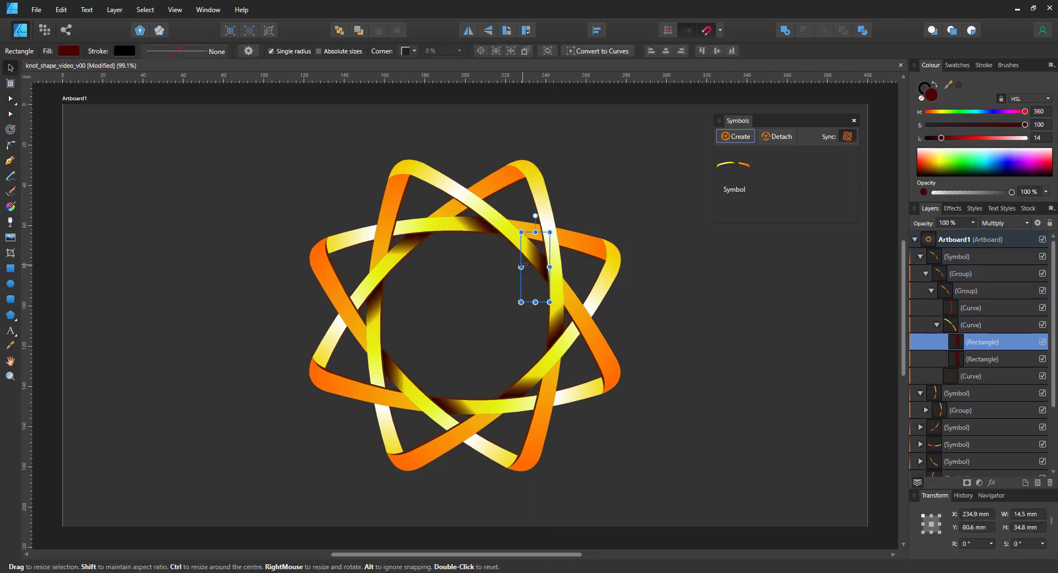
pyautogui.moveTo(522, 266); pyautogui.dragTo(563, 290)
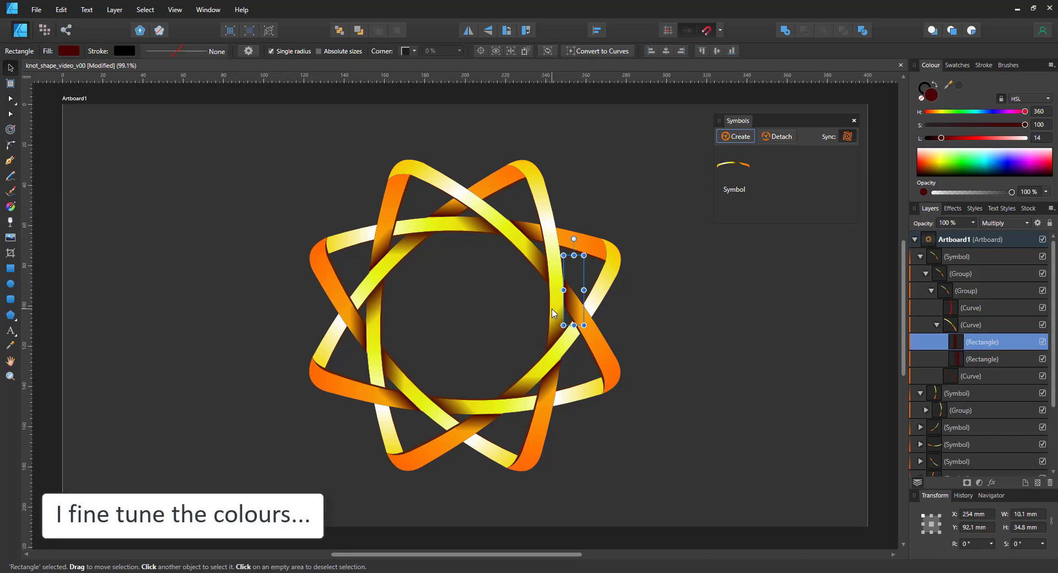
pyautogui.click(638, 277)
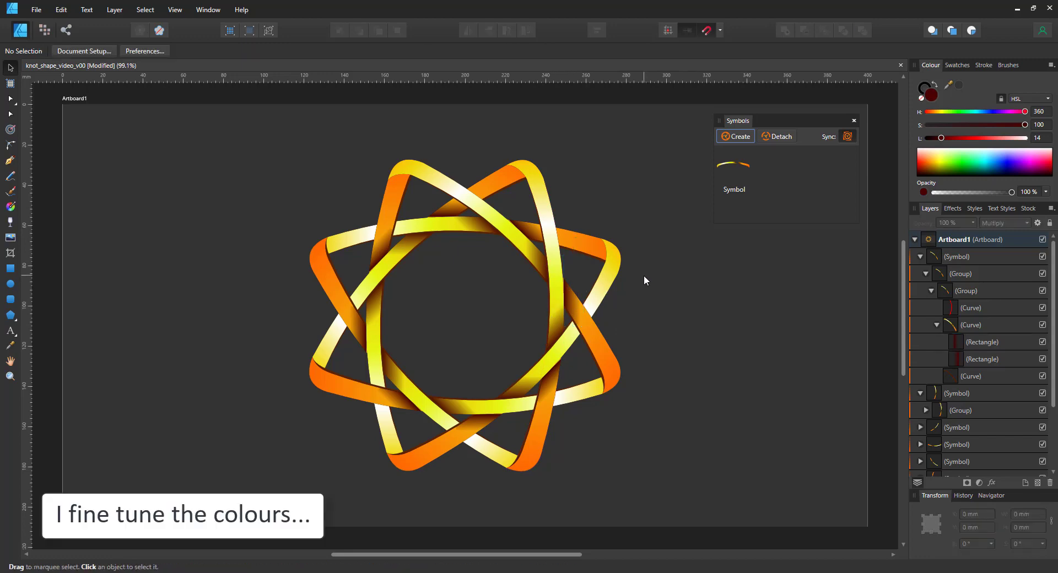
# Shift the inner stops of the uppermost band's gradient toward its light end, extending the orange along the band.
pyautogui.keyDown('ctrl'); pyautogui.click(610, 350); pyautogui.keyUp('ctrl')
pyautogui.press('g')
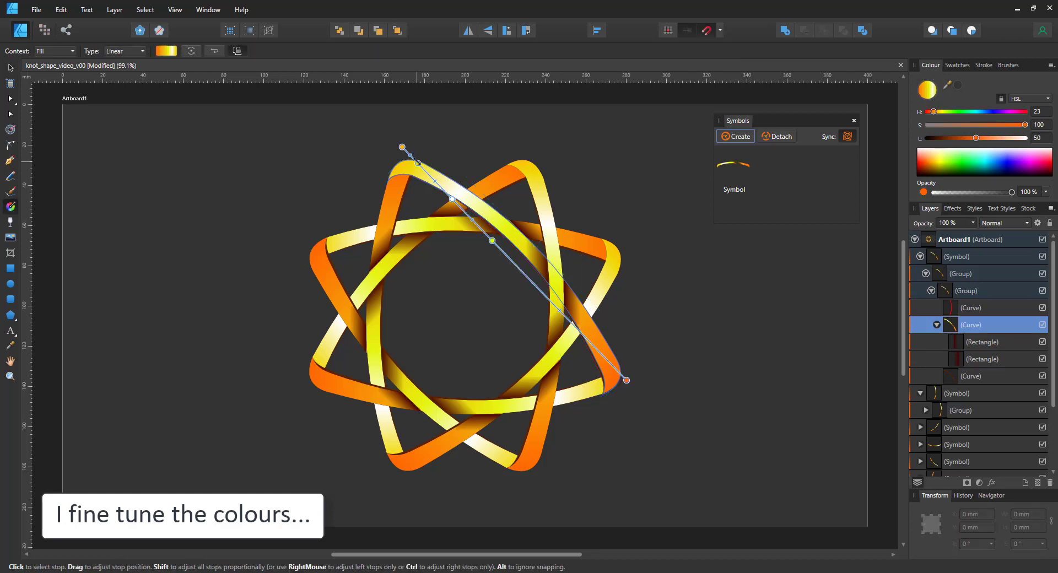
pyautogui.moveTo(417, 162); pyautogui.dragTo(412, 158)
pyautogui.moveTo(452, 199); pyautogui.dragTo(429, 175)
pyautogui.moveTo(492, 240); pyautogui.dragTo(442, 189)
pyautogui.moveTo(613, 367); pyautogui.dragTo(533, 284)
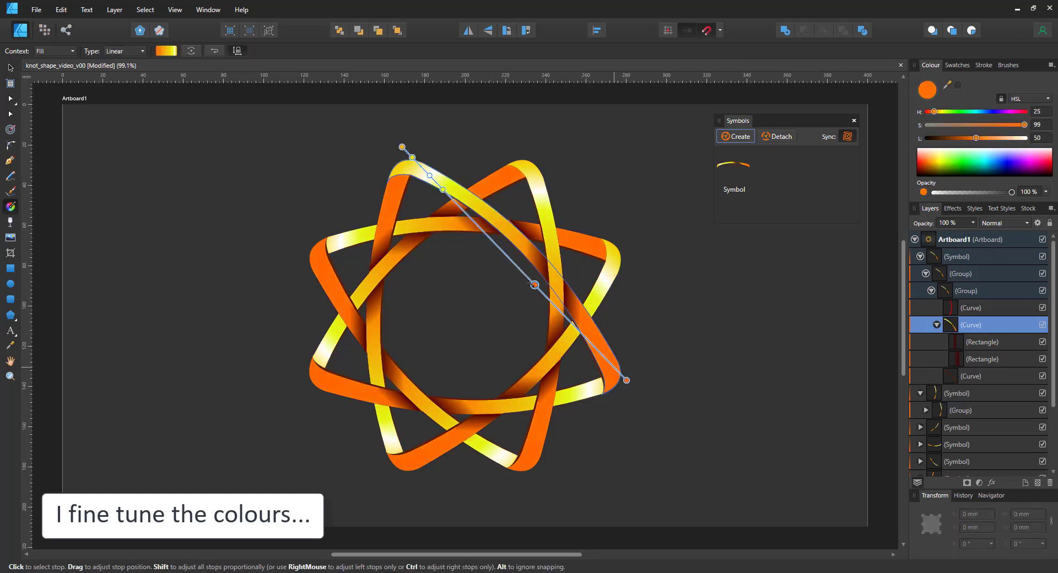
# Darken the orange end stop of the band's gradient to hue 22, saturation 100 and lightness 22.
pyautogui.click(964, 139)
pyautogui.moveTo(933, 112); pyautogui.dragTo(947, 137)
pyautogui.click(792, 398)
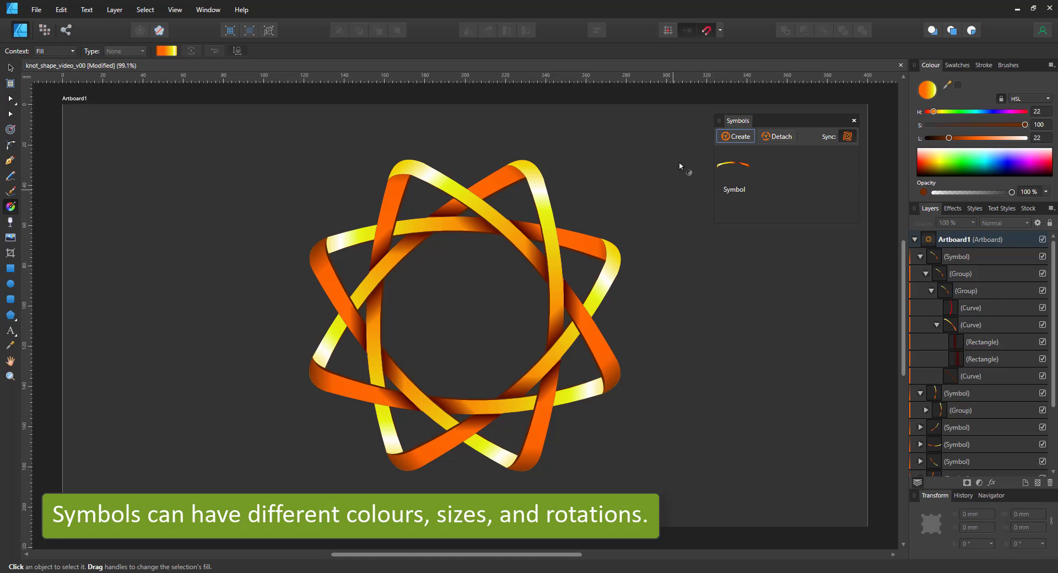
# Turn off symbol syncing and select the gradient curve nested inside the lower horizontal band's symbol.
pyautogui.click(847, 142)
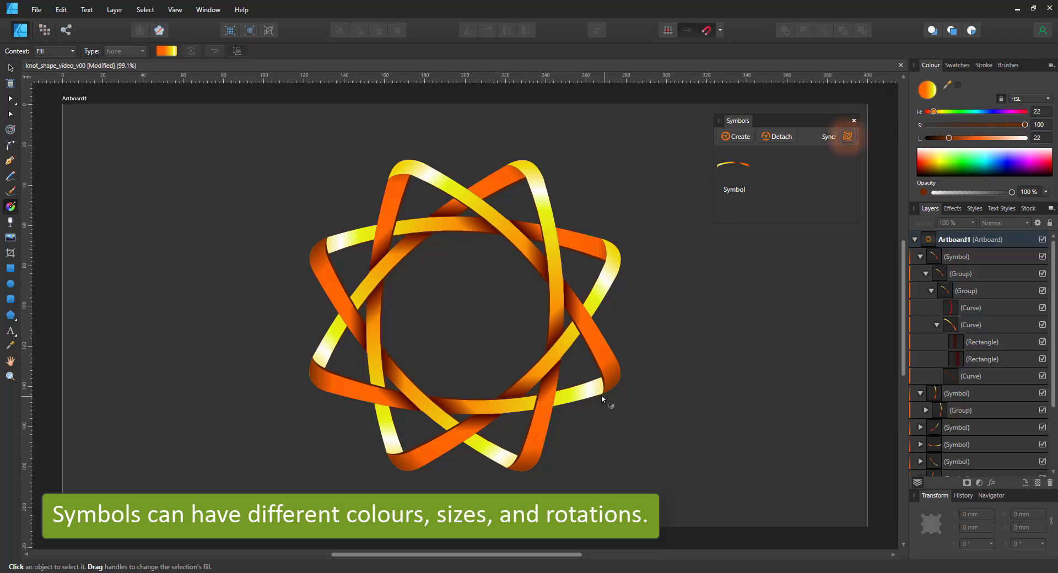
pyautogui.click(587, 394)
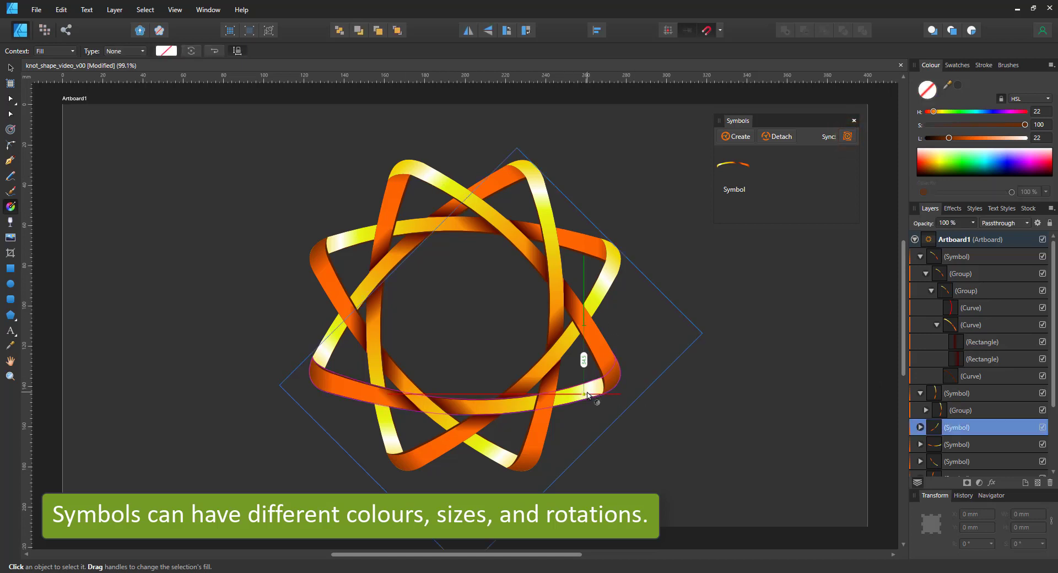
pyautogui.click(920, 426)
pyautogui.scroll(-3, 976, 464)
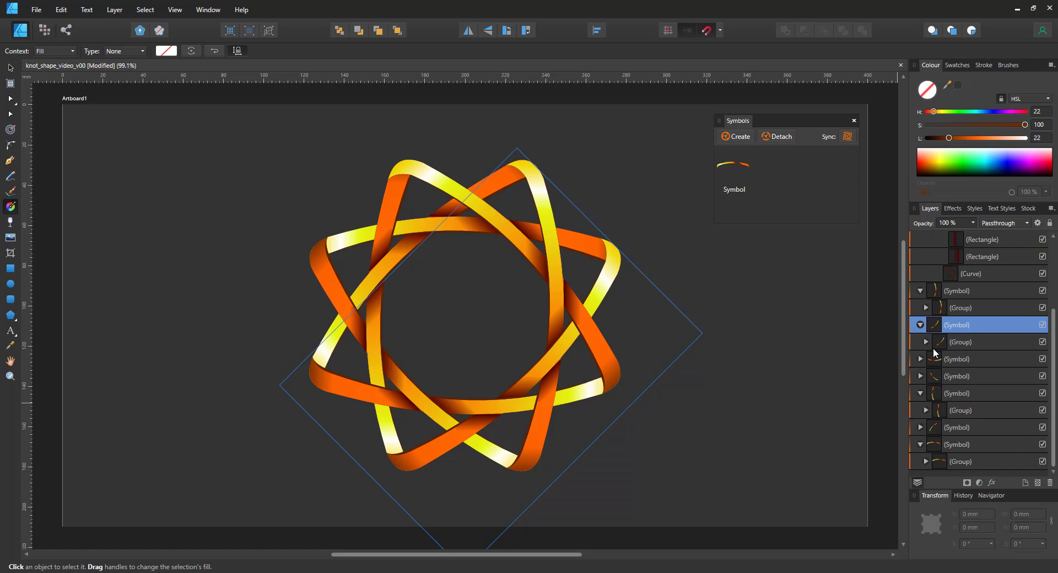
pyautogui.click(926, 342)
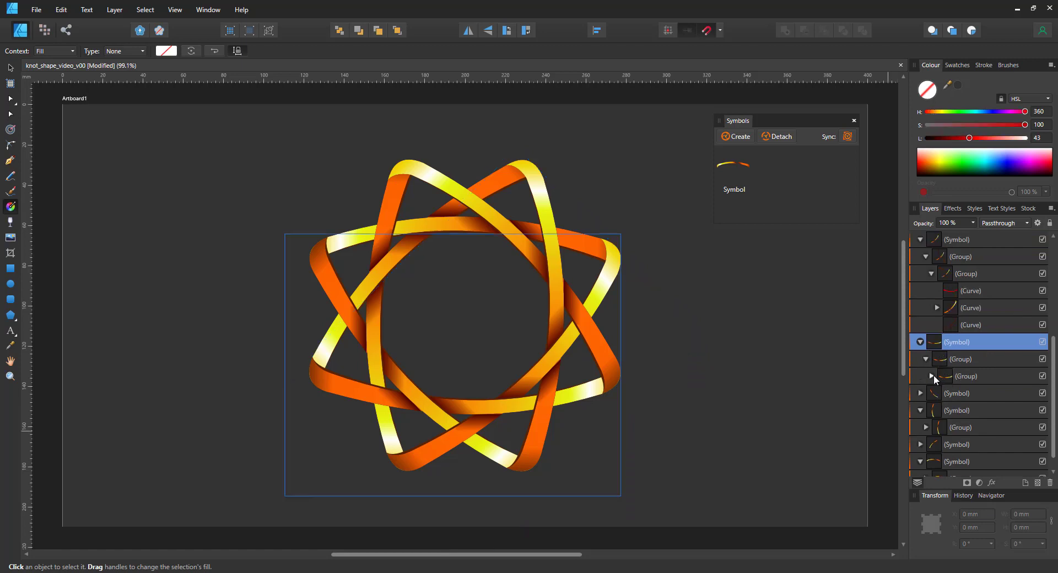
pyautogui.click(932, 375)
pyautogui.click(982, 410)
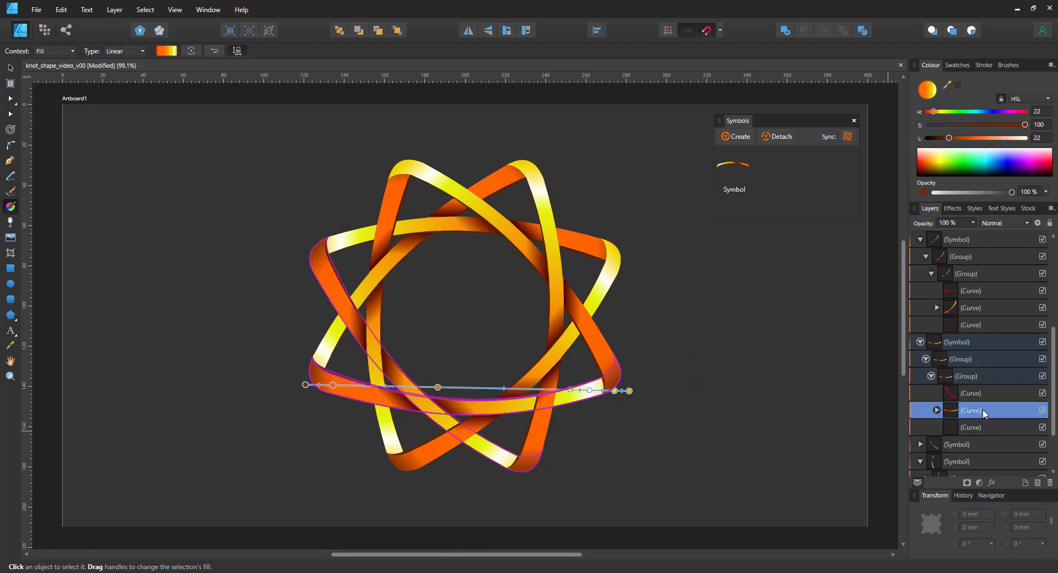
# Recolour the light end of the lower horizontal band's gradient orange and move its innermost stop toward the middle.
pyautogui.click(629, 391)
pyautogui.click(957, 65)
pyautogui.click(970, 114)
pyautogui.click(614, 390)
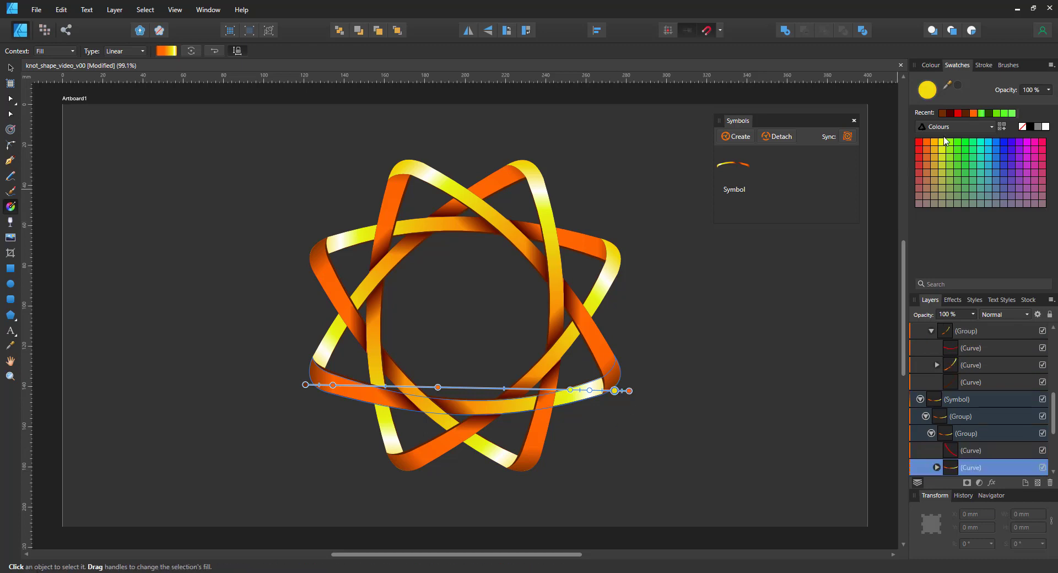
pyautogui.click(965, 113)
pyautogui.click(589, 390)
pyautogui.click(973, 113)
pyautogui.moveTo(570, 389); pyautogui.dragTo(547, 389)
pyautogui.click(973, 113)
# Recolour the remaining stops of the lower band's gradient red with a dark red end stop, and shift the gradient slightly outward.
pyautogui.click(438, 387)
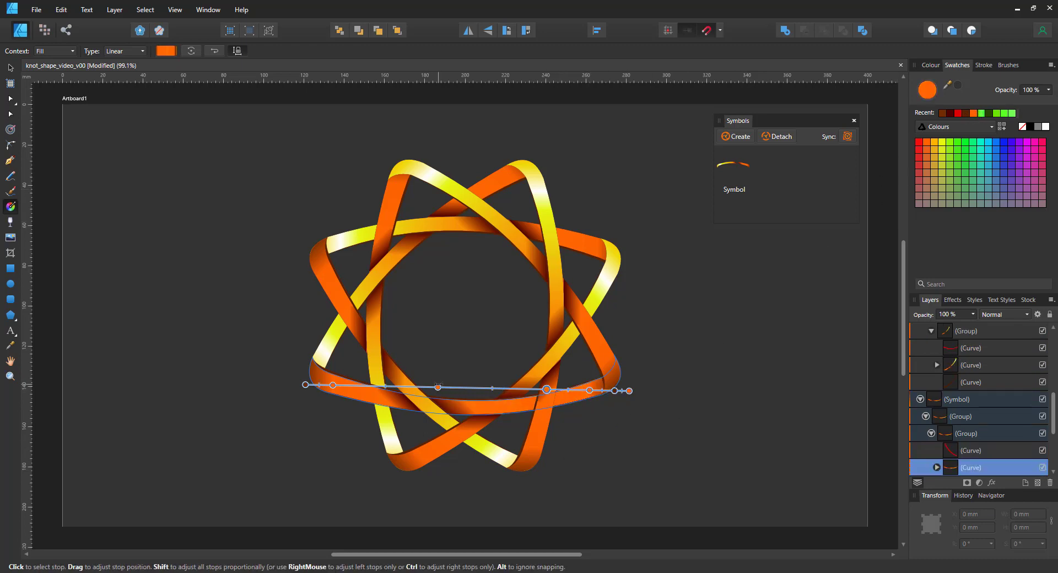
pyautogui.click(957, 112)
pyautogui.click(332, 385)
pyautogui.click(957, 113)
pyautogui.click(306, 384)
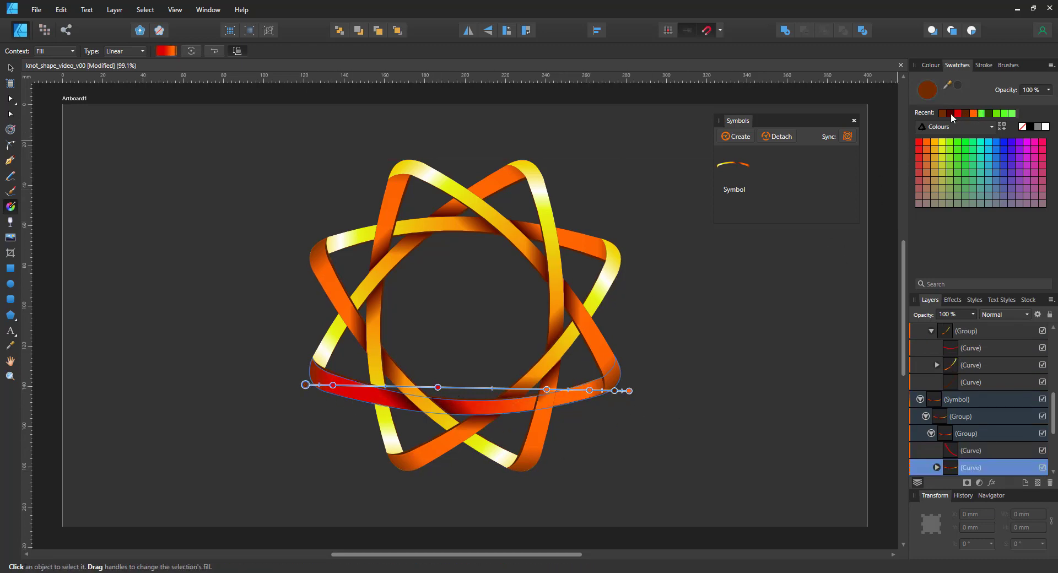
pyautogui.click(950, 113)
pyautogui.moveTo(314, 384); pyautogui.dragTo(303, 385)
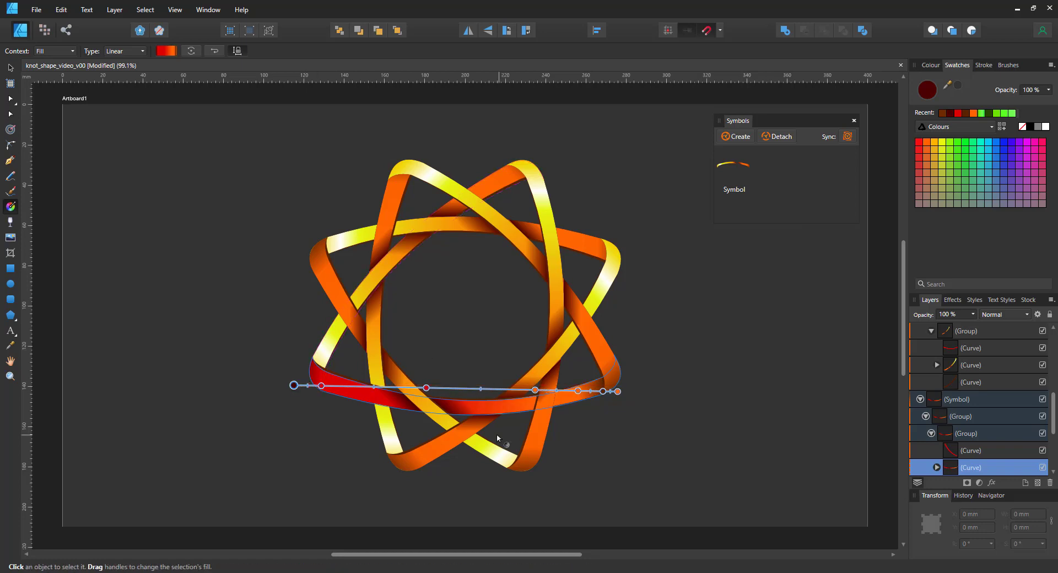
# Delete the extra yellow-orange stop at the lower end of the gradient on the band running from lower left to upper right.
pyautogui.click(326, 395)
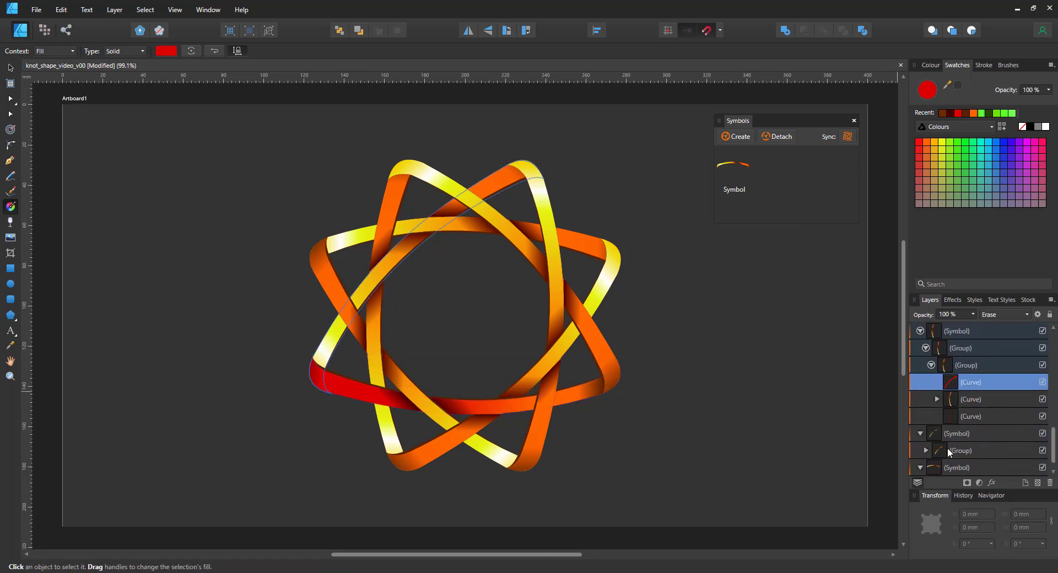
pyautogui.click(926, 450)
pyautogui.scroll(-1, 931, 441)
pyautogui.click(931, 434)
pyautogui.scroll(-1, 953, 427)
pyautogui.click(970, 416)
pyautogui.click(299, 376)
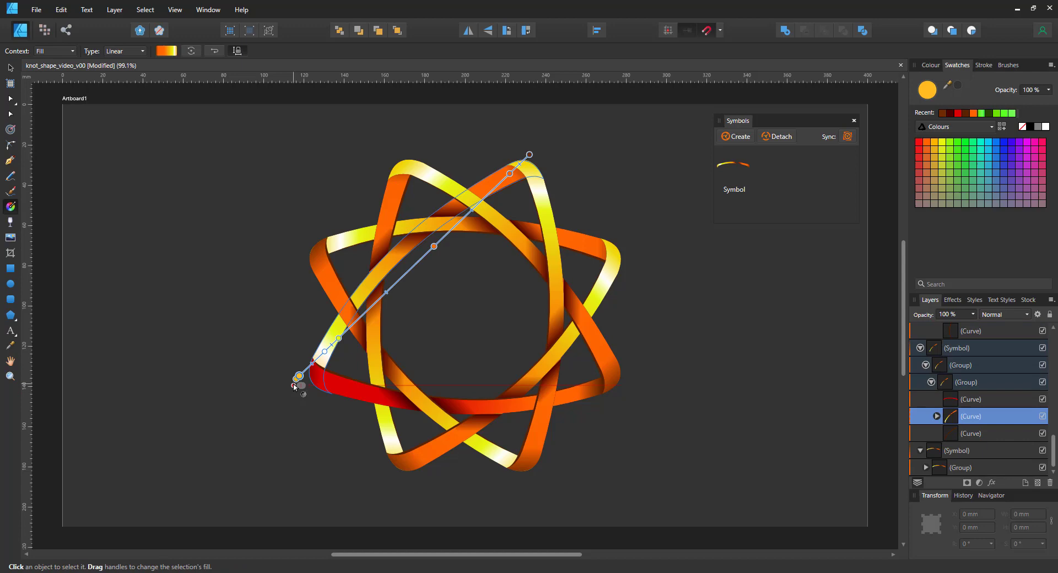
pyautogui.press('Delete')
# Recolour this diagonal band's lower stops dark red and red, remove the yellow stop, and make the middle stop pinkish red.
pyautogui.click(296, 379)
pyautogui.click(950, 113)
pyautogui.click(325, 351)
pyautogui.click(956, 114)
pyautogui.click(338, 339)
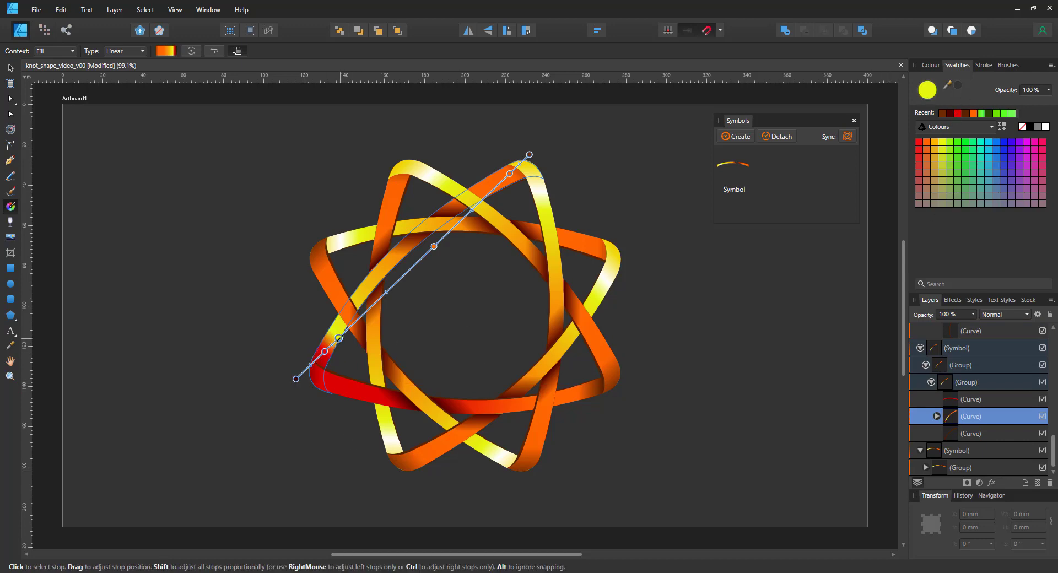
pyautogui.click(434, 245)
pyautogui.click(1042, 142)
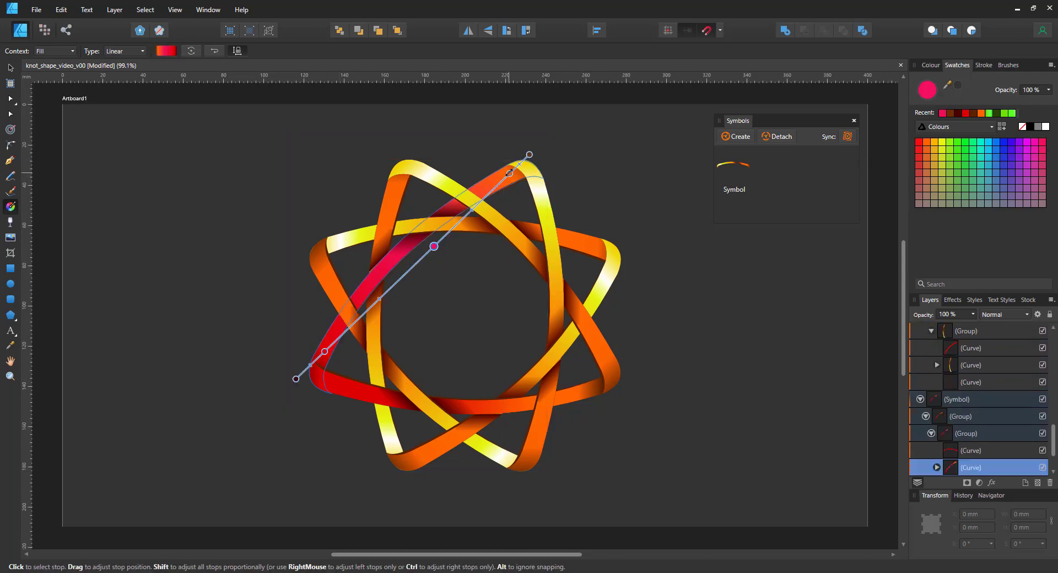
# Recolour the diagonal band's upper stops pinkish red, set the end stop to hue 339, saturation 90, lightness 9, and move the inner stop inward.
pyautogui.click(529, 154)
pyautogui.click(930, 65)
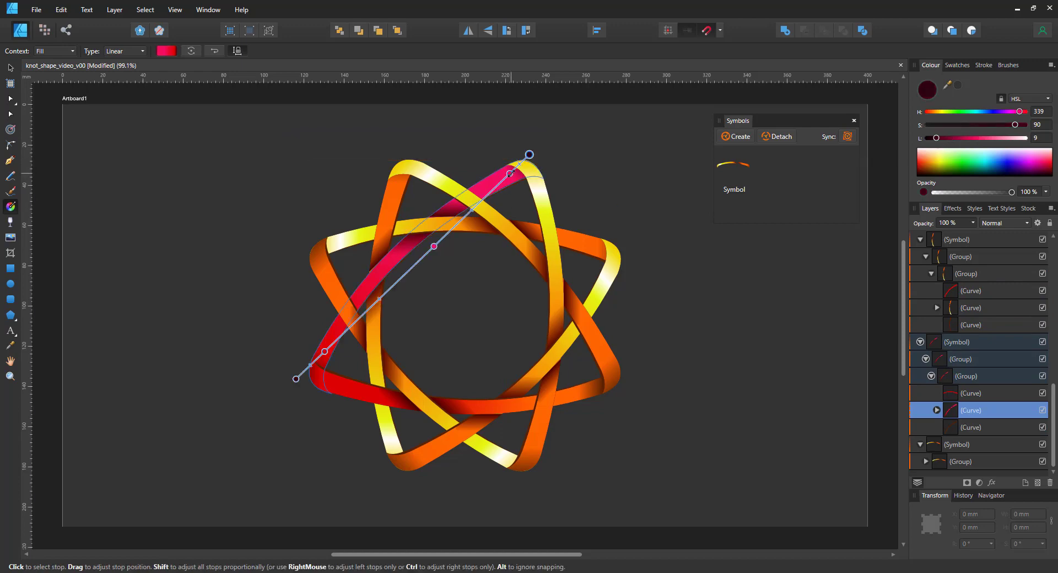
pyautogui.moveTo(509, 173); pyautogui.dragTo(497, 186)
# Recolour the top and inner upper gradient stops of the right-hand vertical band in pink and magenta, keeping the white highlight between them.
pyautogui.click(538, 183)
pyautogui.moveTo(1053, 307); pyautogui.dragTo(1052, 289)
pyautogui.click(927, 399)
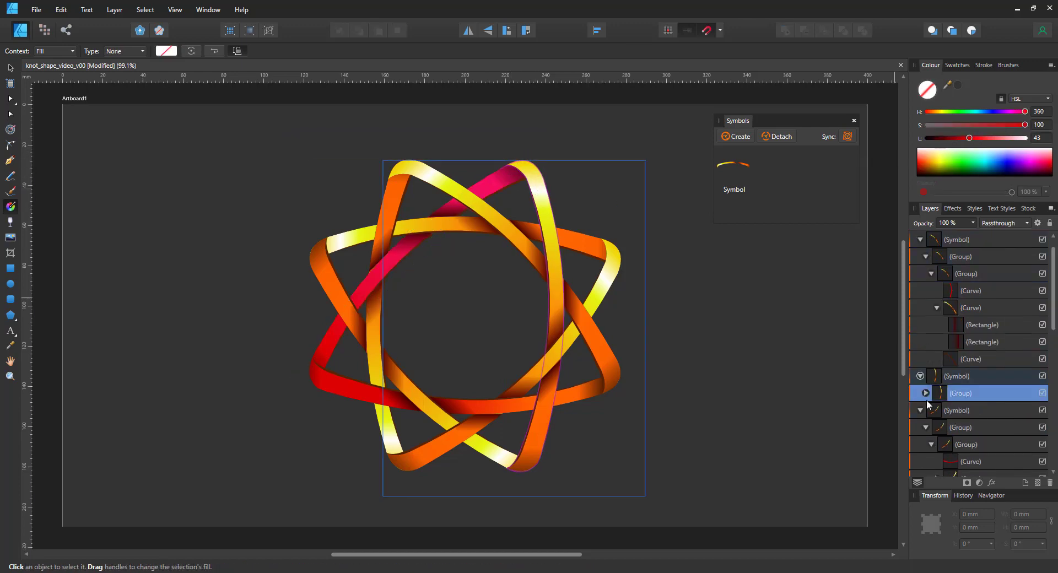
pyautogui.click(926, 392)
pyautogui.click(971, 421)
pyautogui.click(957, 65)
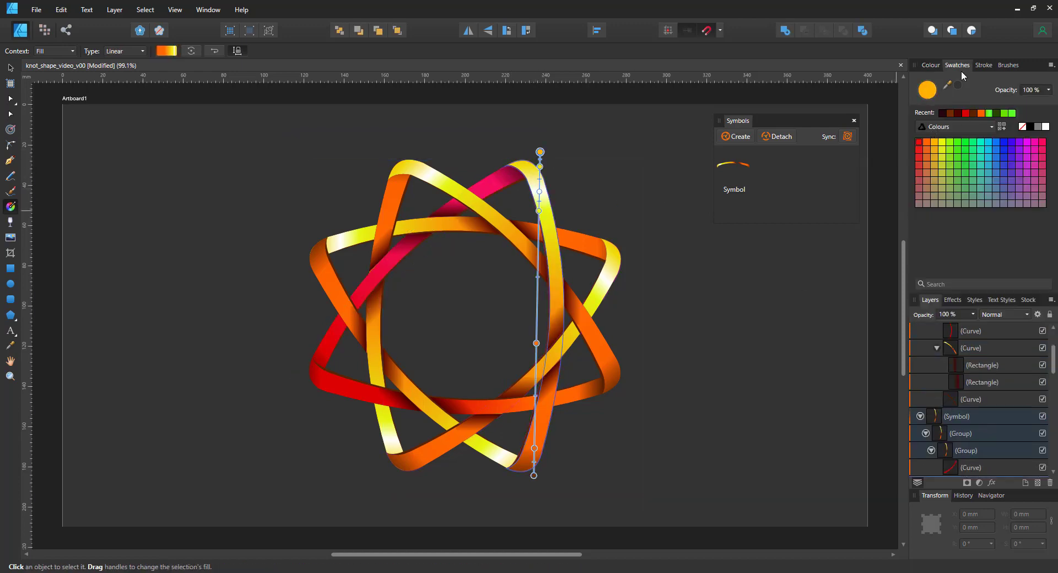
pyautogui.click(1039, 147)
pyautogui.moveTo(539, 167); pyautogui.dragTo(539, 171)
pyautogui.click(1034, 143)
pyautogui.click(539, 211)
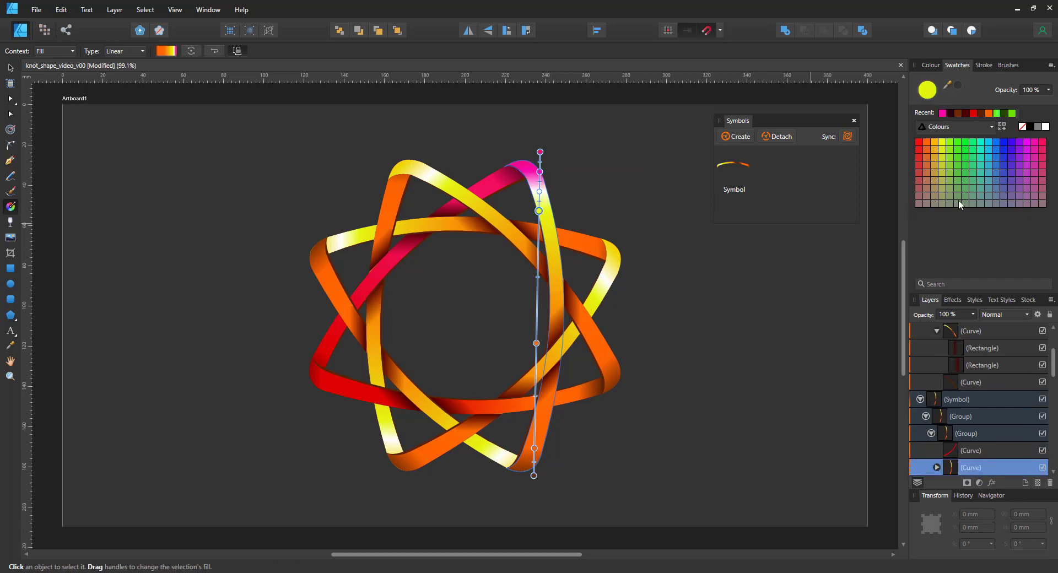
pyautogui.click(1026, 142)
# Recolour the vertical band's middle and lower gradient stops purple, and darken the lower one.
pyautogui.click(536, 343)
pyautogui.click(1017, 144)
pyautogui.click(534, 447)
pyautogui.click(942, 113)
pyautogui.click(931, 65)
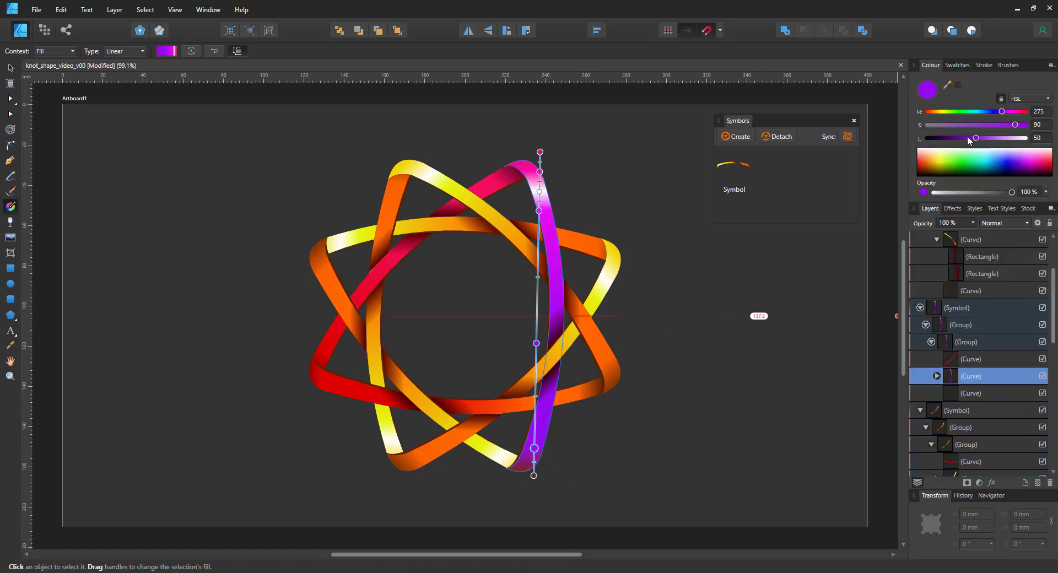
pyautogui.click(967, 138)
# Set the vertical band's bottom end stop to hue 275, saturation 90 and lightness 5.
pyautogui.click(533, 475)
pyautogui.click(957, 65)
pyautogui.click(942, 113)
pyautogui.click(931, 65)
pyautogui.moveTo(975, 137); pyautogui.dragTo(932, 138)
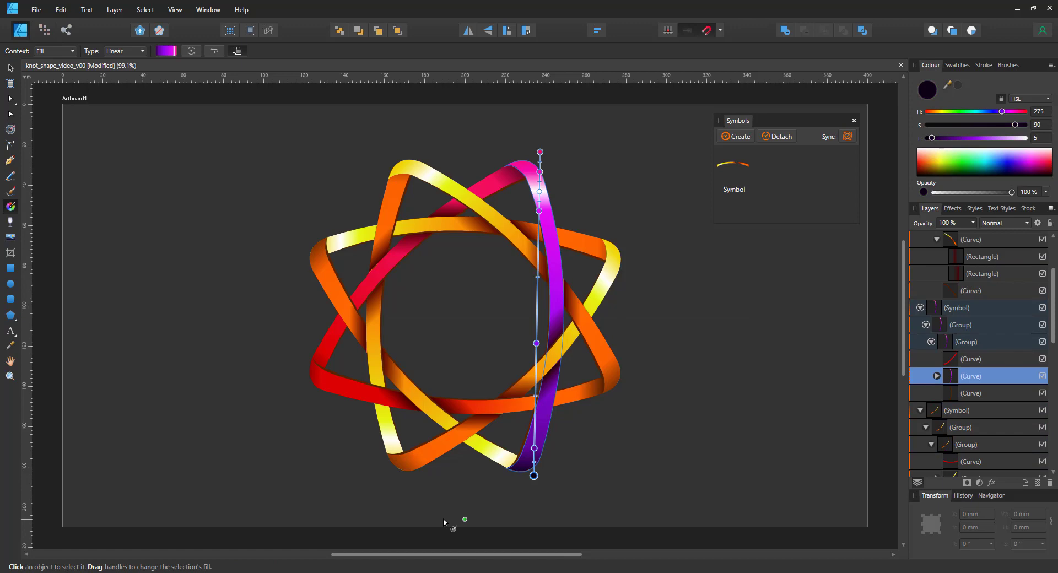
# Recolour the lower end of the lower-left diagonal band's gradient near-black purple, with the adjacent stop purple.
pyautogui.click(506, 460)
pyautogui.scroll(-3, 966, 371)
pyautogui.click(920, 358)
pyautogui.click(926, 376)
pyautogui.click(931, 393)
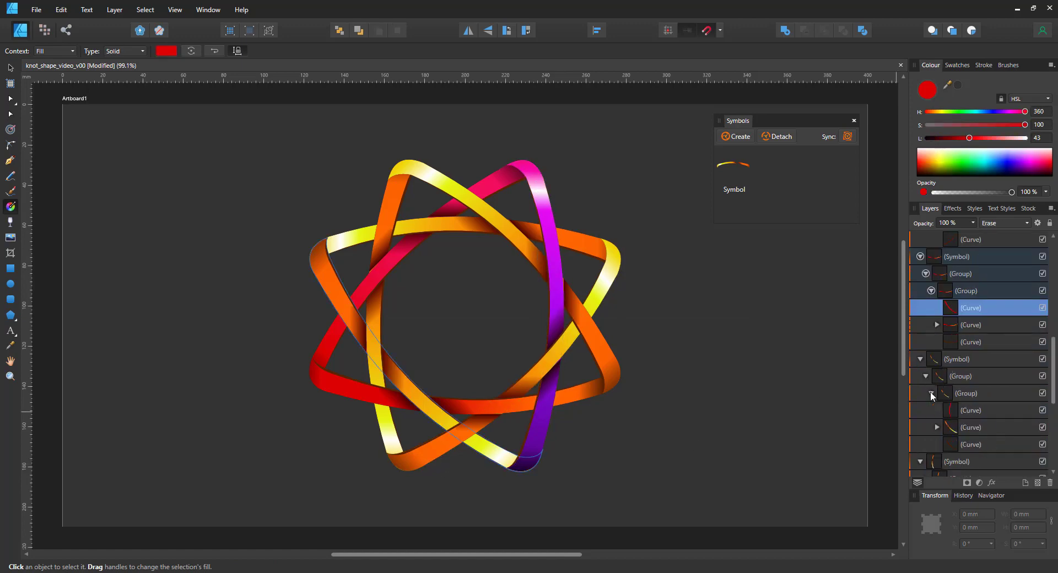
pyautogui.scroll(-3, 937, 358)
pyautogui.click(937, 325)
pyautogui.click(965, 326)
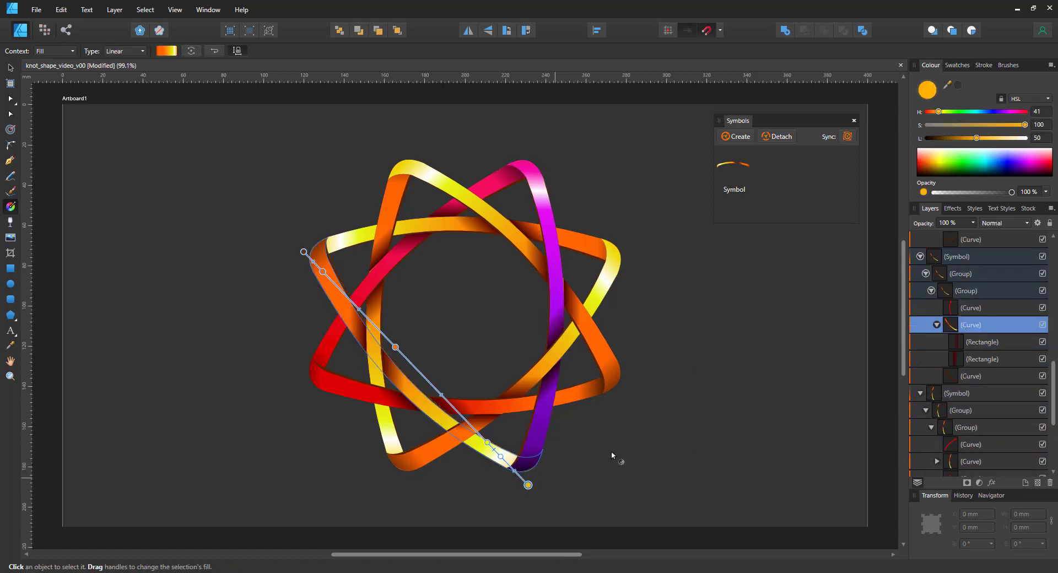
pyautogui.click(950, 66)
pyautogui.click(942, 114)
pyautogui.click(500, 456)
pyautogui.click(955, 114)
# Recolour the two inner stops near the lower-left band's lower end blue-violet, and move the yellow one toward the middle.
pyautogui.click(486, 442)
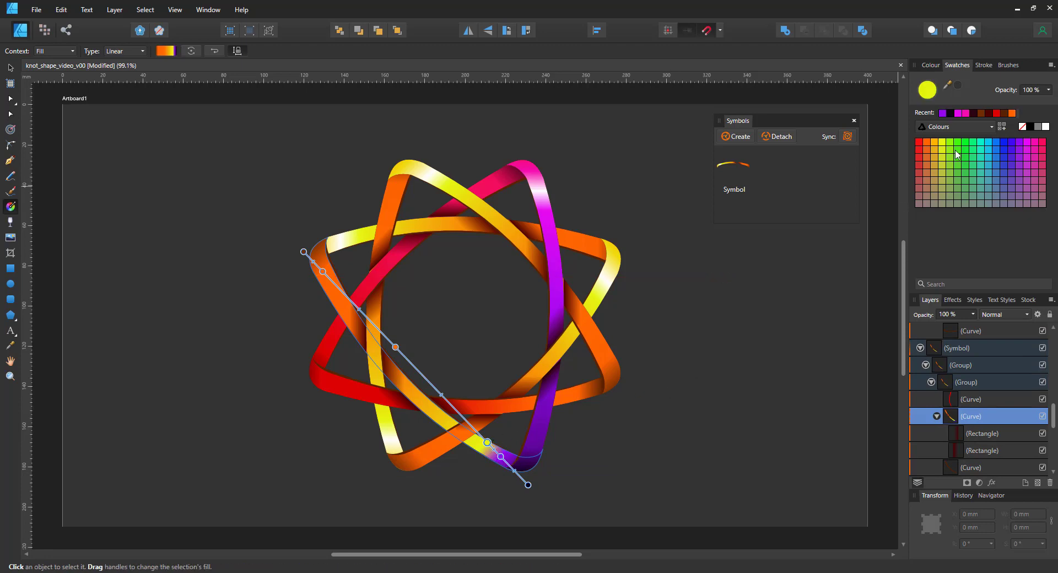
pyautogui.click(1011, 142)
pyautogui.moveTo(487, 442); pyautogui.dragTo(459, 413)
pyautogui.click(500, 456)
pyautogui.click(1010, 142)
# Recolour the middle and upper-left stops of the lower-left band's gradient blue.
pyautogui.click(395, 348)
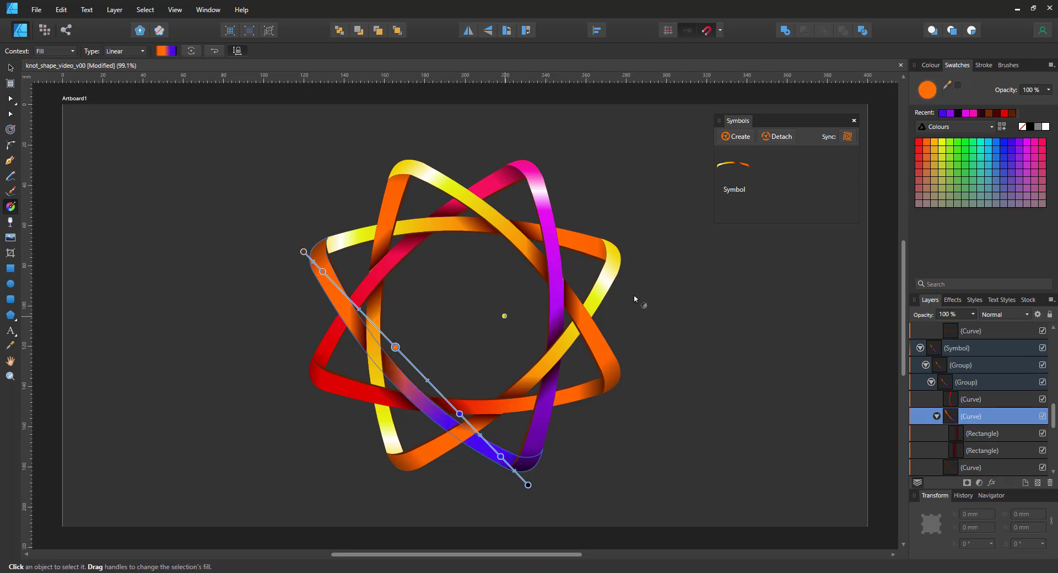
pyautogui.click(1011, 145)
pyautogui.click(303, 251)
pyautogui.click(1012, 145)
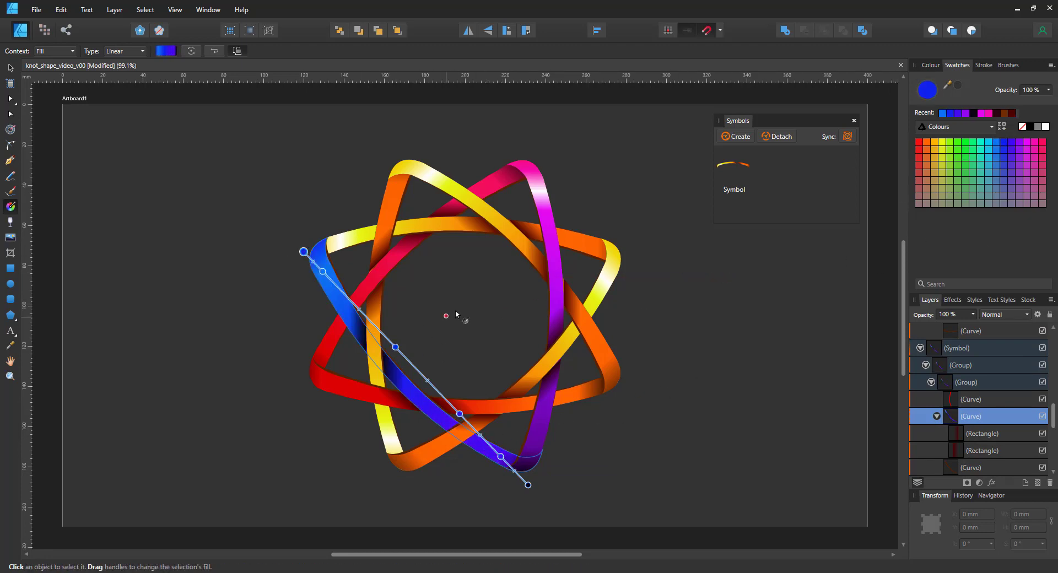
# Select the upper horizontal band's curve inside the last symbol and recolour the yellow at its left end blue.
pyautogui.click(920, 348)
pyautogui.scroll(-1, 1017, 439)
pyautogui.scroll(-1, 938, 468)
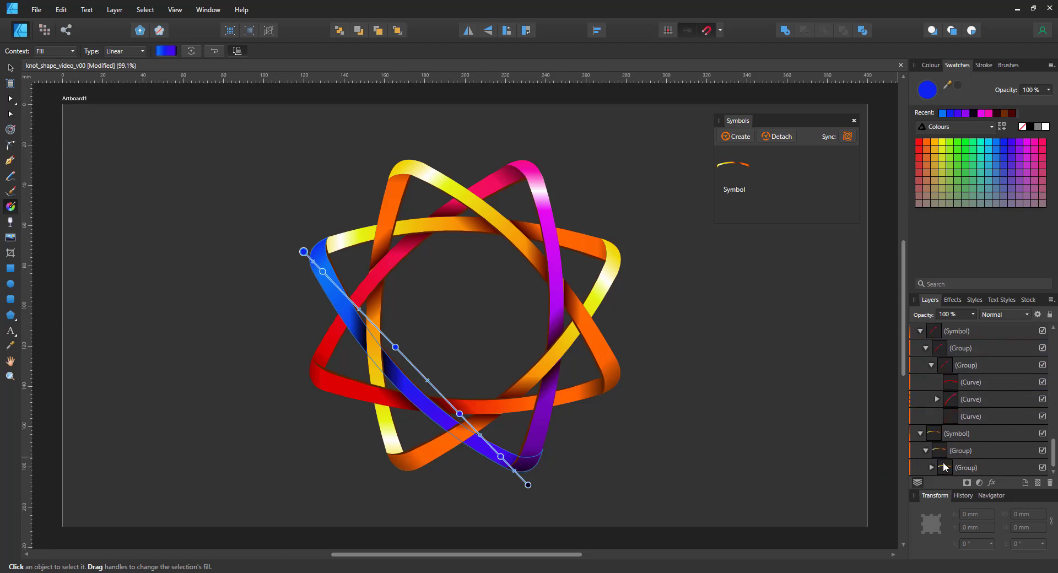
pyautogui.click(945, 471)
pyautogui.scroll(-3, 946, 472)
pyautogui.click(969, 450)
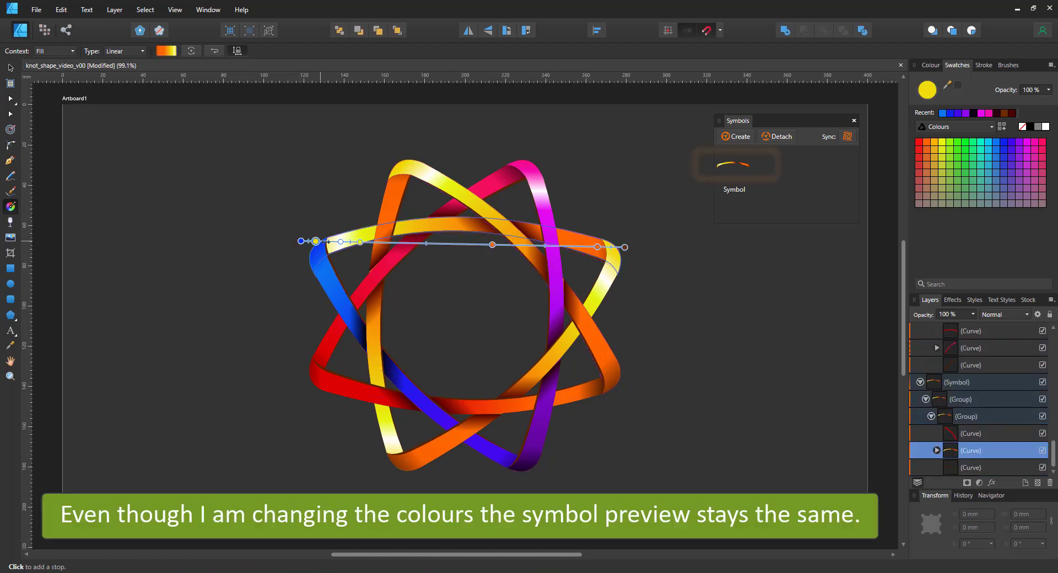
pyautogui.click(995, 144)
# Recolour the upper horizontal band's middle gradient stop cyan and the stop near its right end green.
pyautogui.click(492, 245)
pyautogui.click(986, 144)
pyautogui.click(596, 247)
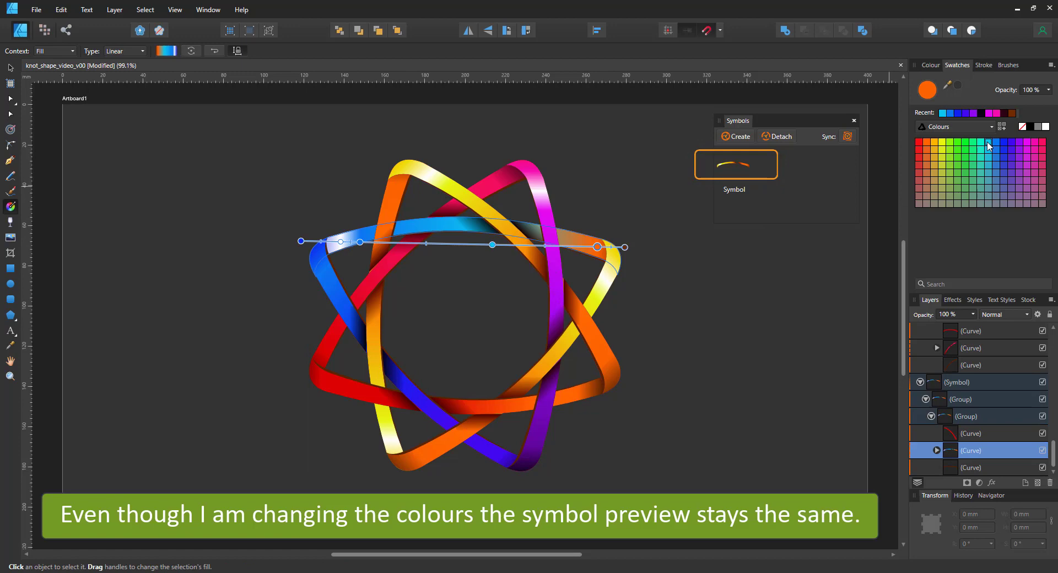
pyautogui.click(986, 144)
pyautogui.click(972, 143)
# Recolour the upper horizontal band's right end stop dark green and shift the adjacent green stop slightly inward.
pyautogui.click(624, 247)
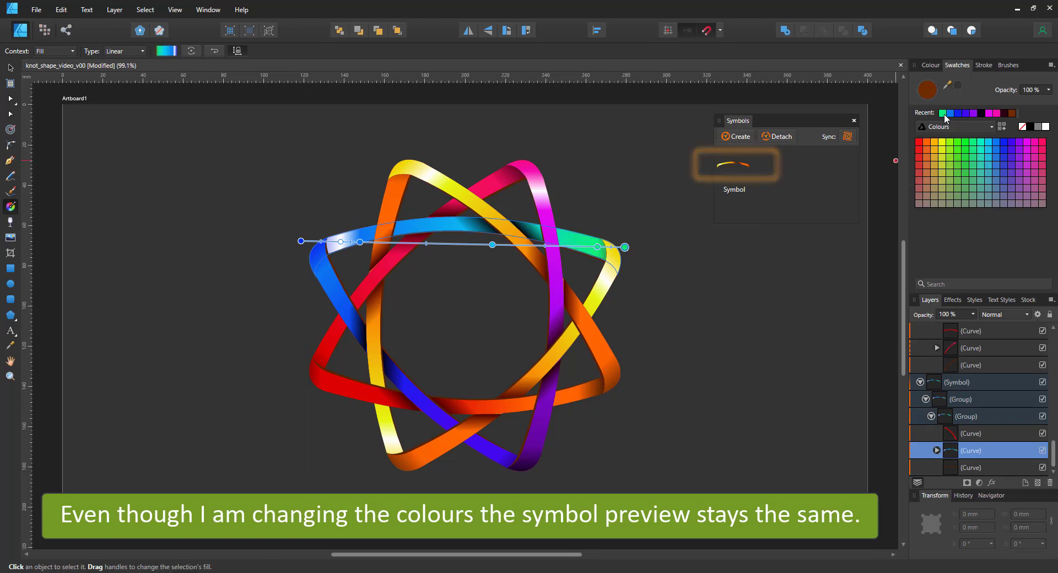
pyautogui.click(942, 114)
pyautogui.click(930, 65)
pyautogui.moveTo(975, 138); pyautogui.dragTo(939, 144)
pyautogui.click(597, 246)
# Recolour the upper end stop of the lower-right diagonal band's gradient green and remove the yellow stop beside it.
pyautogui.moveTo(1053, 455); pyautogui.dragTo(1044, 354)
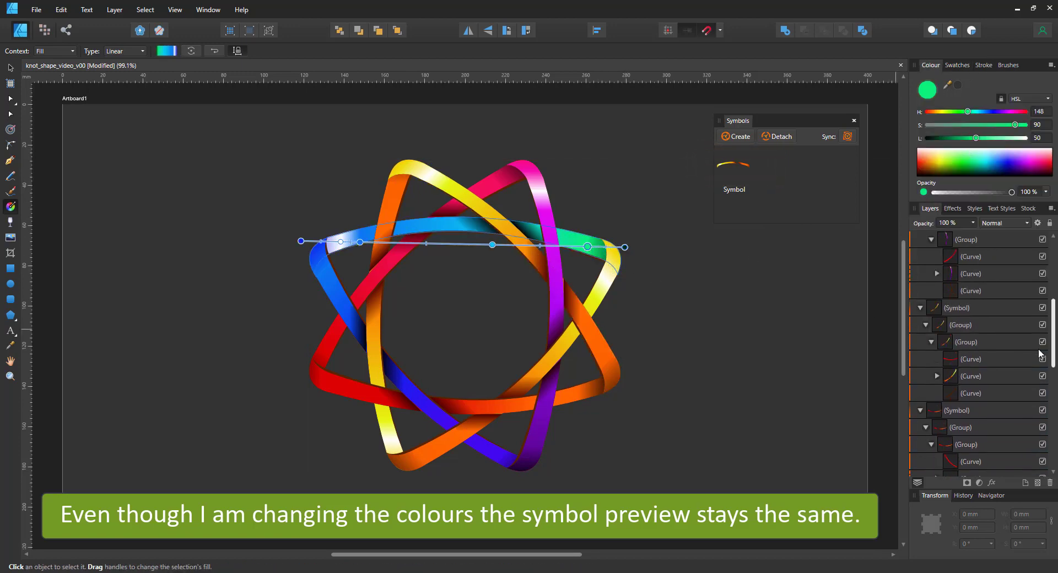
pyautogui.click(976, 376)
pyautogui.click(633, 253)
pyautogui.click(956, 65)
pyautogui.click(972, 143)
pyautogui.click(623, 263)
pyautogui.press('Delete')
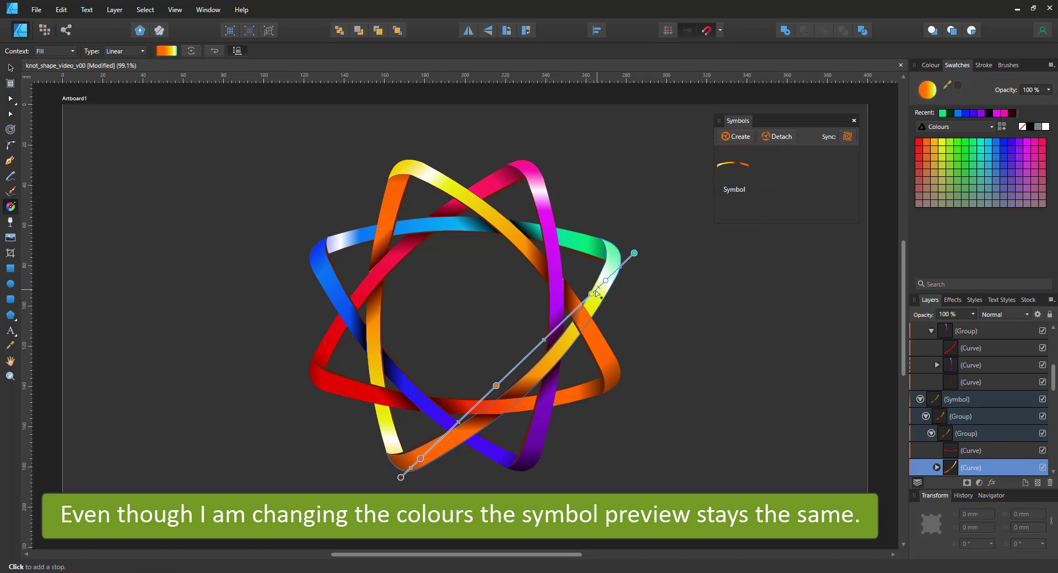
# Recolour the diagonal band's inner stops green and its lower end lime, with the end stop at hue 85, saturation 90, lightness 14.
pyautogui.click(591, 294)
pyautogui.click(972, 143)
pyautogui.click(496, 386)
pyautogui.click(965, 142)
pyautogui.click(420, 458)
pyautogui.click(949, 142)
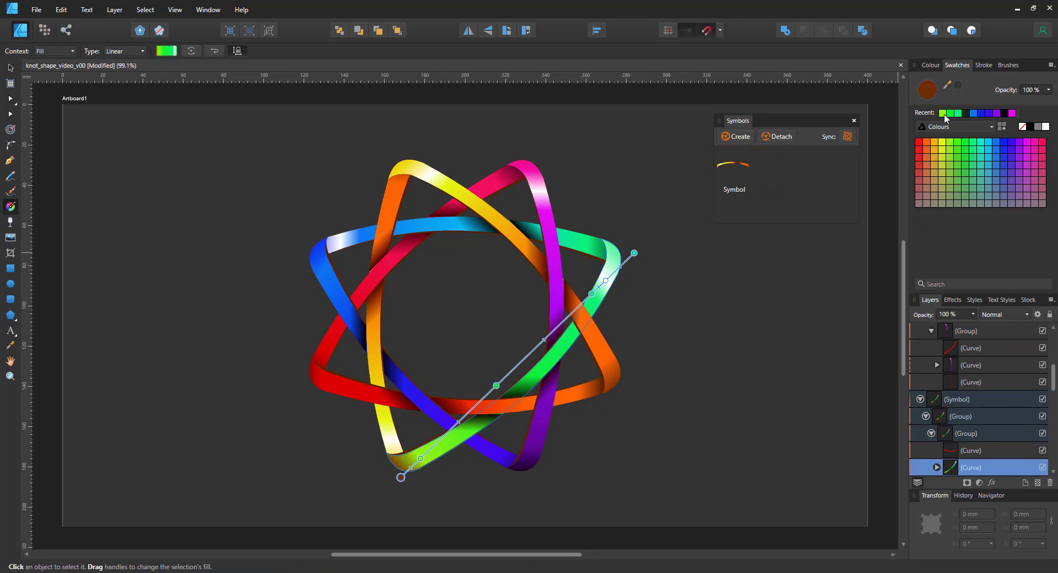
pyautogui.click(931, 65)
pyautogui.click(494, 352)
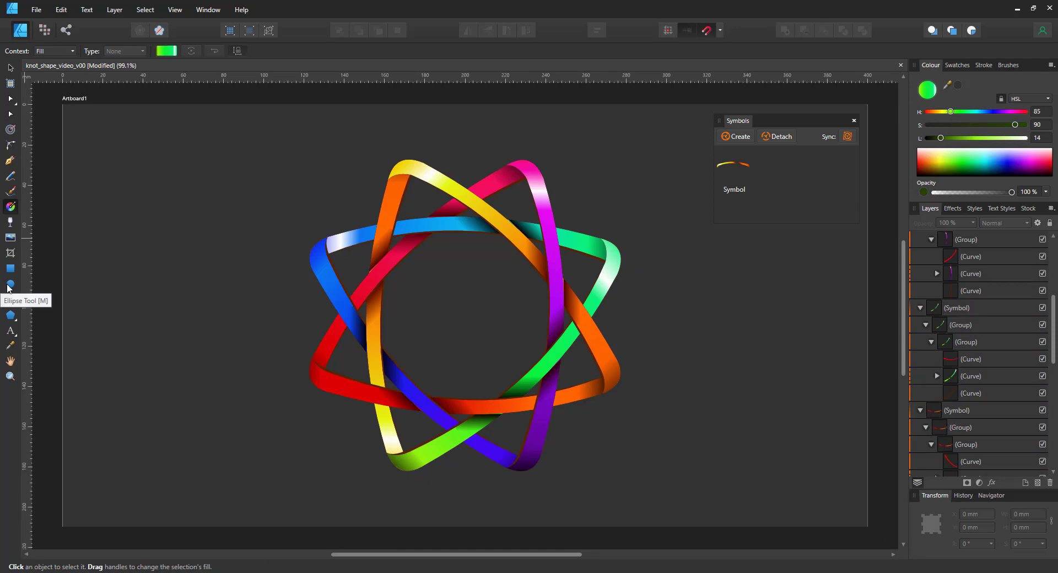
# Collapse the expanded symbol layers and group all eight symbols.
pyautogui.click(10, 67)
pyautogui.moveTo(1052, 347); pyautogui.dragTo(1052, 286)
pyautogui.click(920, 256)
pyautogui.click(920, 273)
pyautogui.click(920, 291)
pyautogui.click(920, 307)
pyautogui.click(920, 324)
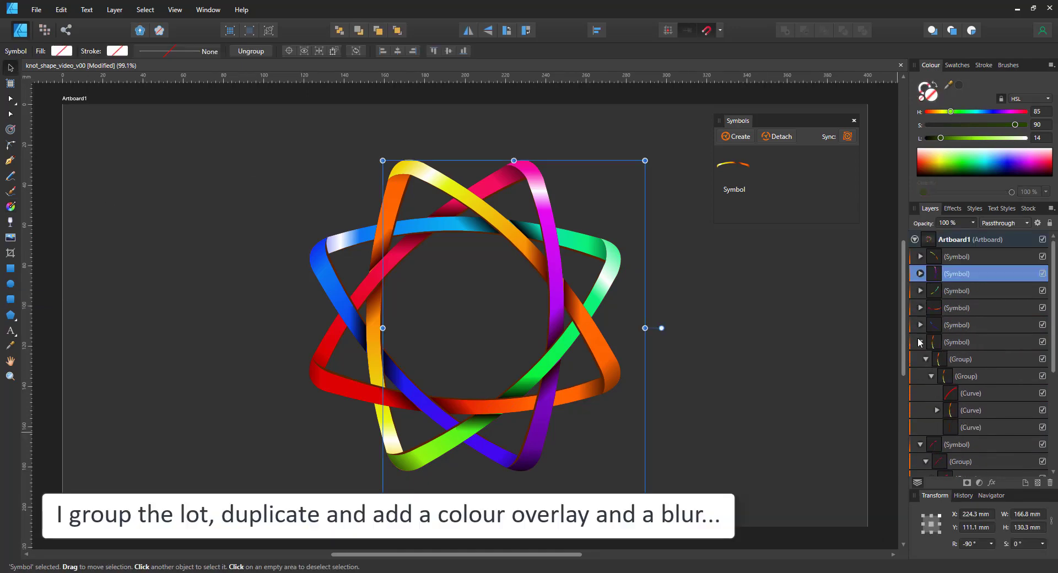
pyautogui.click(920, 341)
pyautogui.click(920, 358)
pyautogui.click(920, 376)
pyautogui.keyDown('shift'); pyautogui.click(961, 260); pyautogui.keyUp('shift')
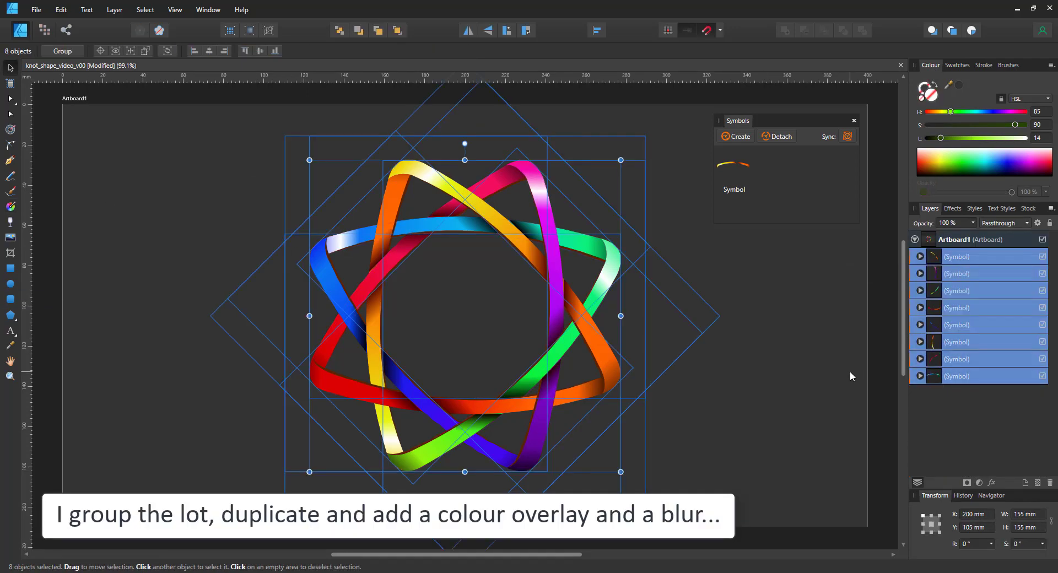
pyautogui.hotkey('ctrl', 'g')
# Duplicate the knot group and select the lower copy.
pyautogui.click(919, 257)
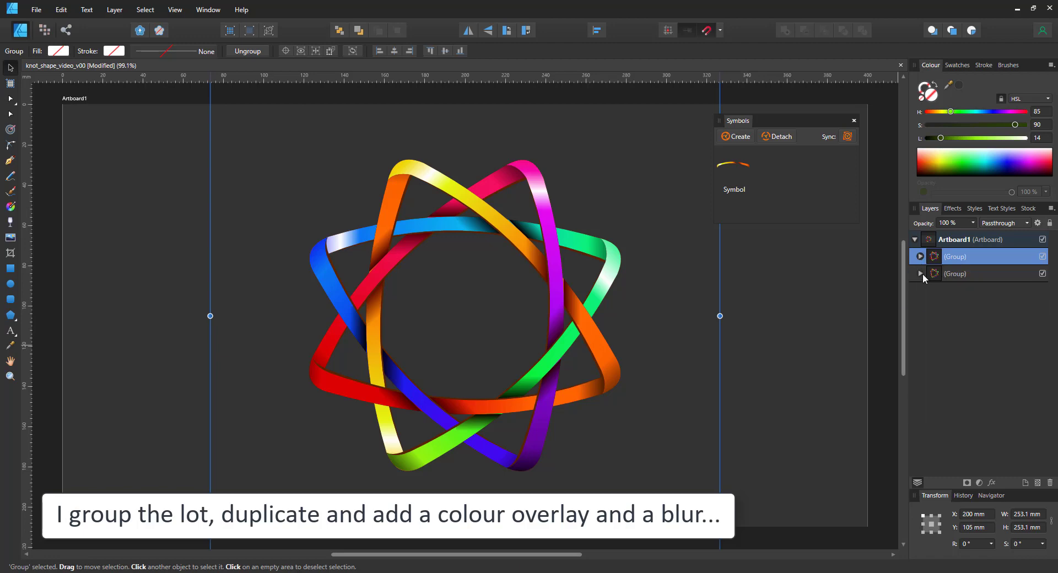
pyautogui.click(920, 274)
pyautogui.click(972, 294)
pyautogui.click(954, 271)
pyautogui.click(918, 274)
# Add a black Colour Overlay and a Gaussian Blur effect to the lower group.
pyautogui.click(991, 482)
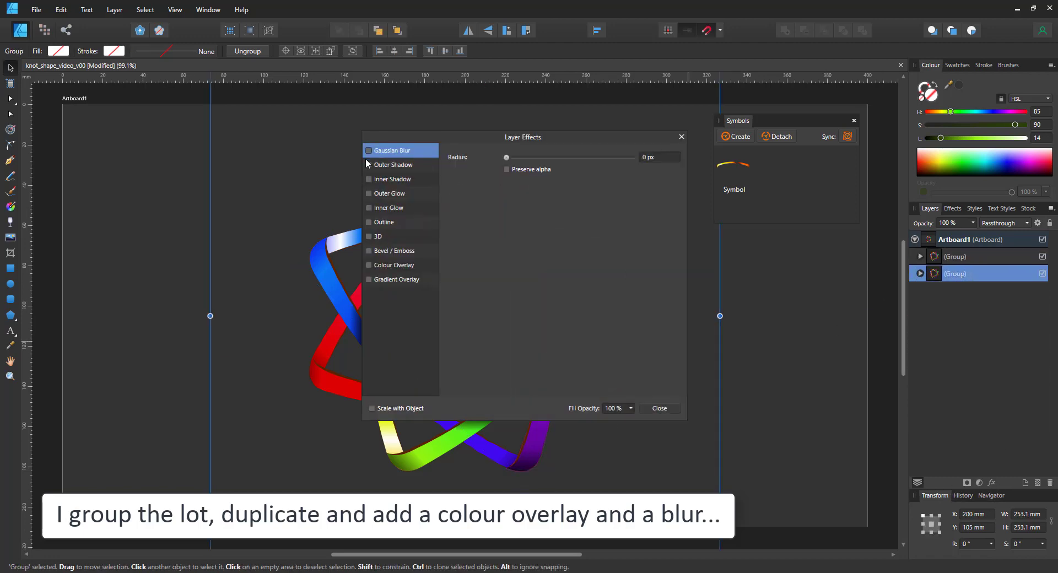
pyautogui.click(369, 265)
pyautogui.click(392, 151)
pyautogui.moveTo(506, 157); pyautogui.dragTo(561, 158)
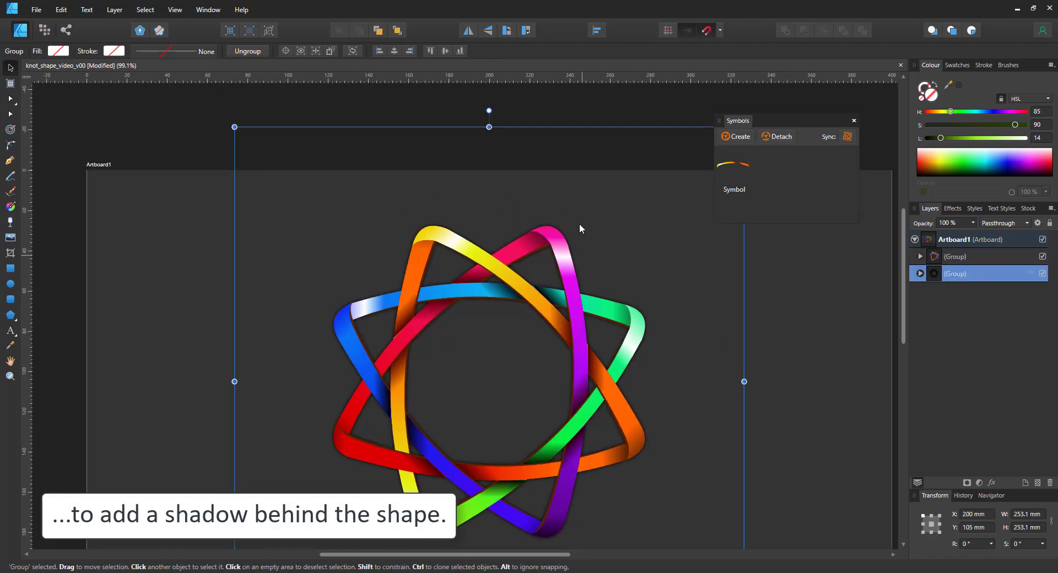
# Squash the blurred group vertically toward the base of the knot and increase its Gaussian Blur radius.
pyautogui.moveTo(588, 429); pyautogui.dragTo(587, 363)
pyautogui.moveTo(494, 290); pyautogui.dragTo(495, 326)
pyautogui.click(1030, 273)
pyautogui.moveTo(561, 158); pyautogui.dragTo(580, 164)
pyautogui.click(659, 409)
# Adjust the shadow group's height to about 46 mm beneath the knot, deselect it and fit the artboard in view.
pyautogui.moveTo(494, 430); pyautogui.dragTo(494, 417)
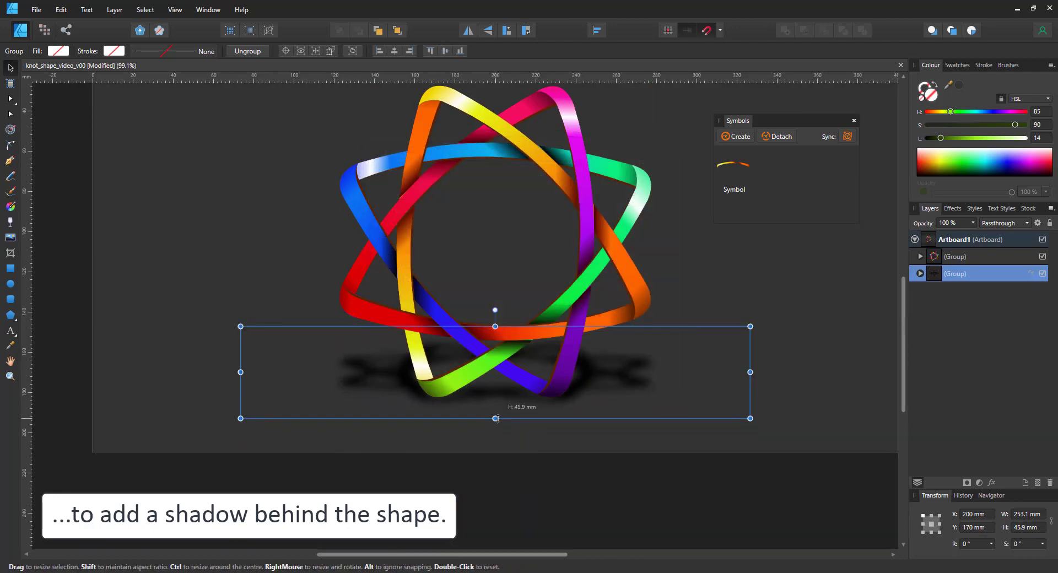
pyautogui.click(532, 483)
pyautogui.hotkey('ctrl', '0')
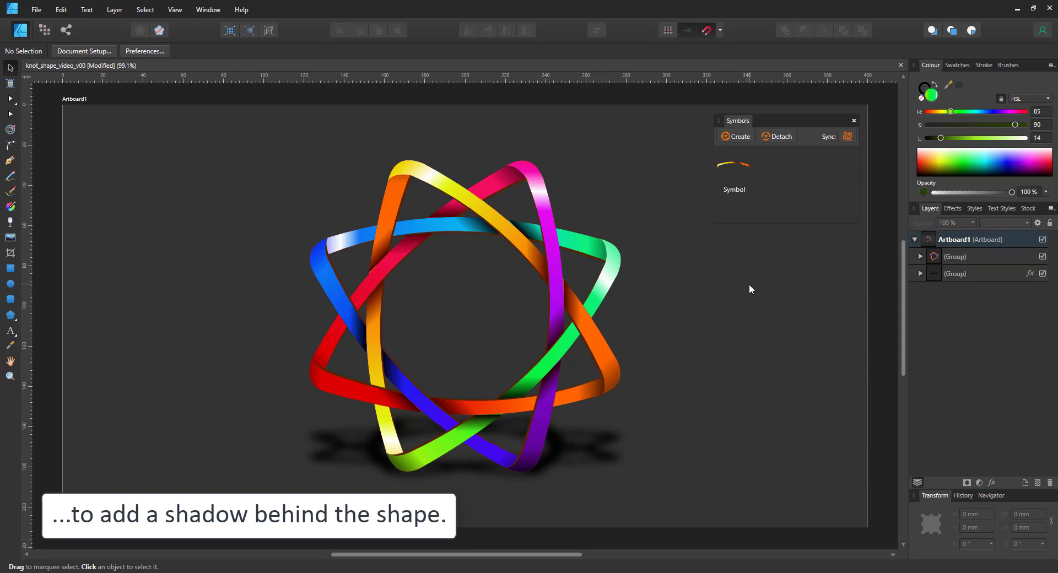